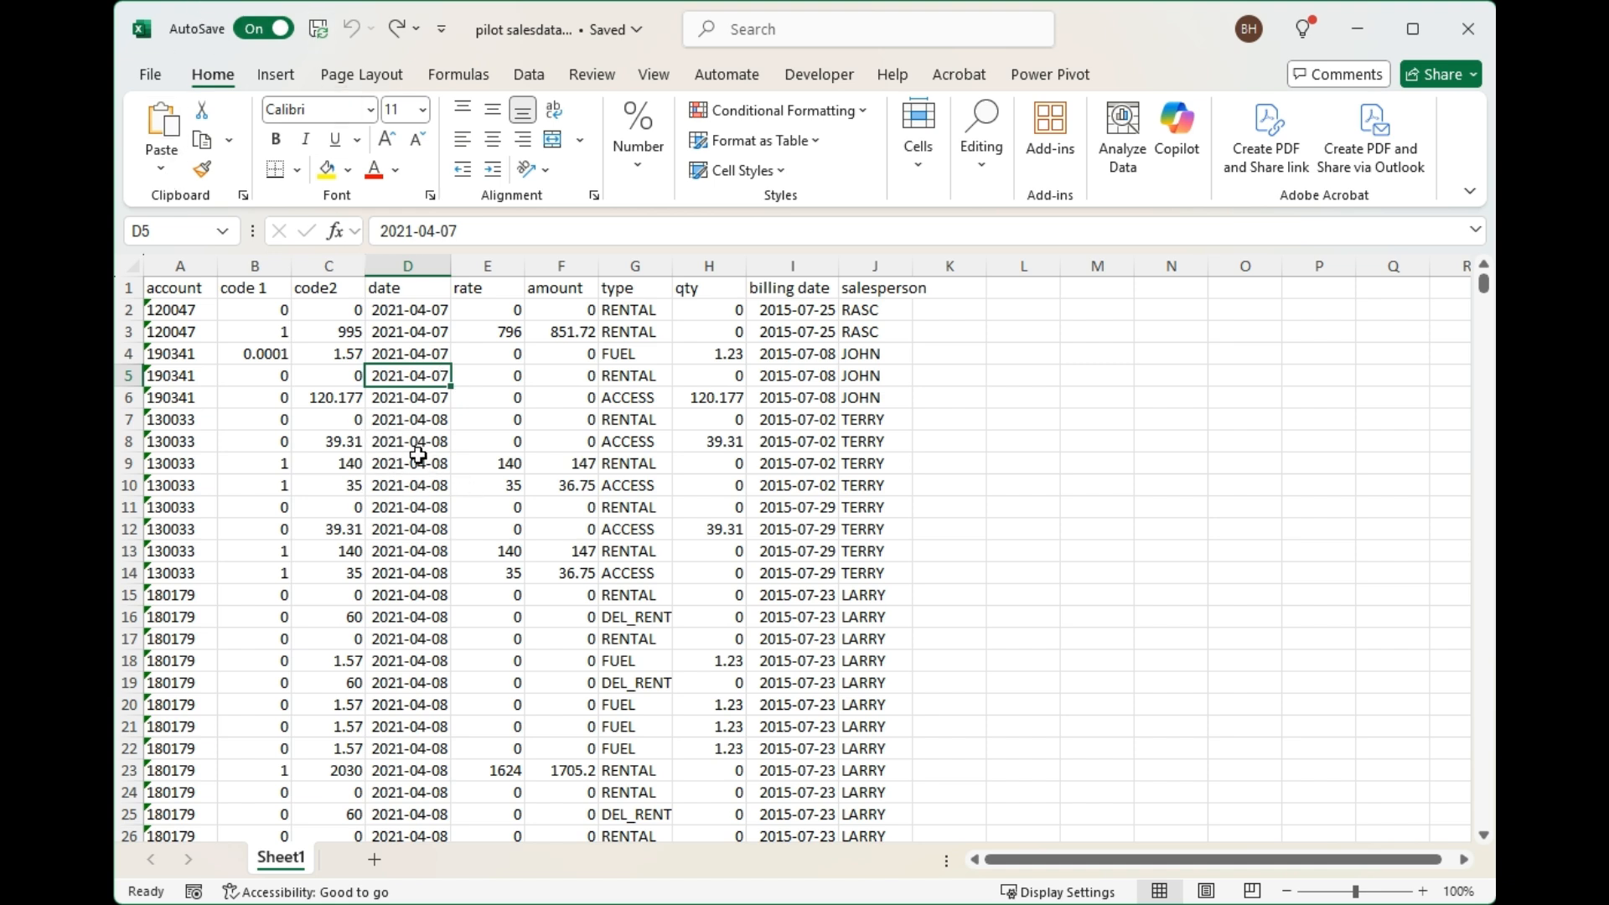
Convert the sales data range on Sheet1 into a table.
{"action": "left_click", "coordinate": [275, 81]}
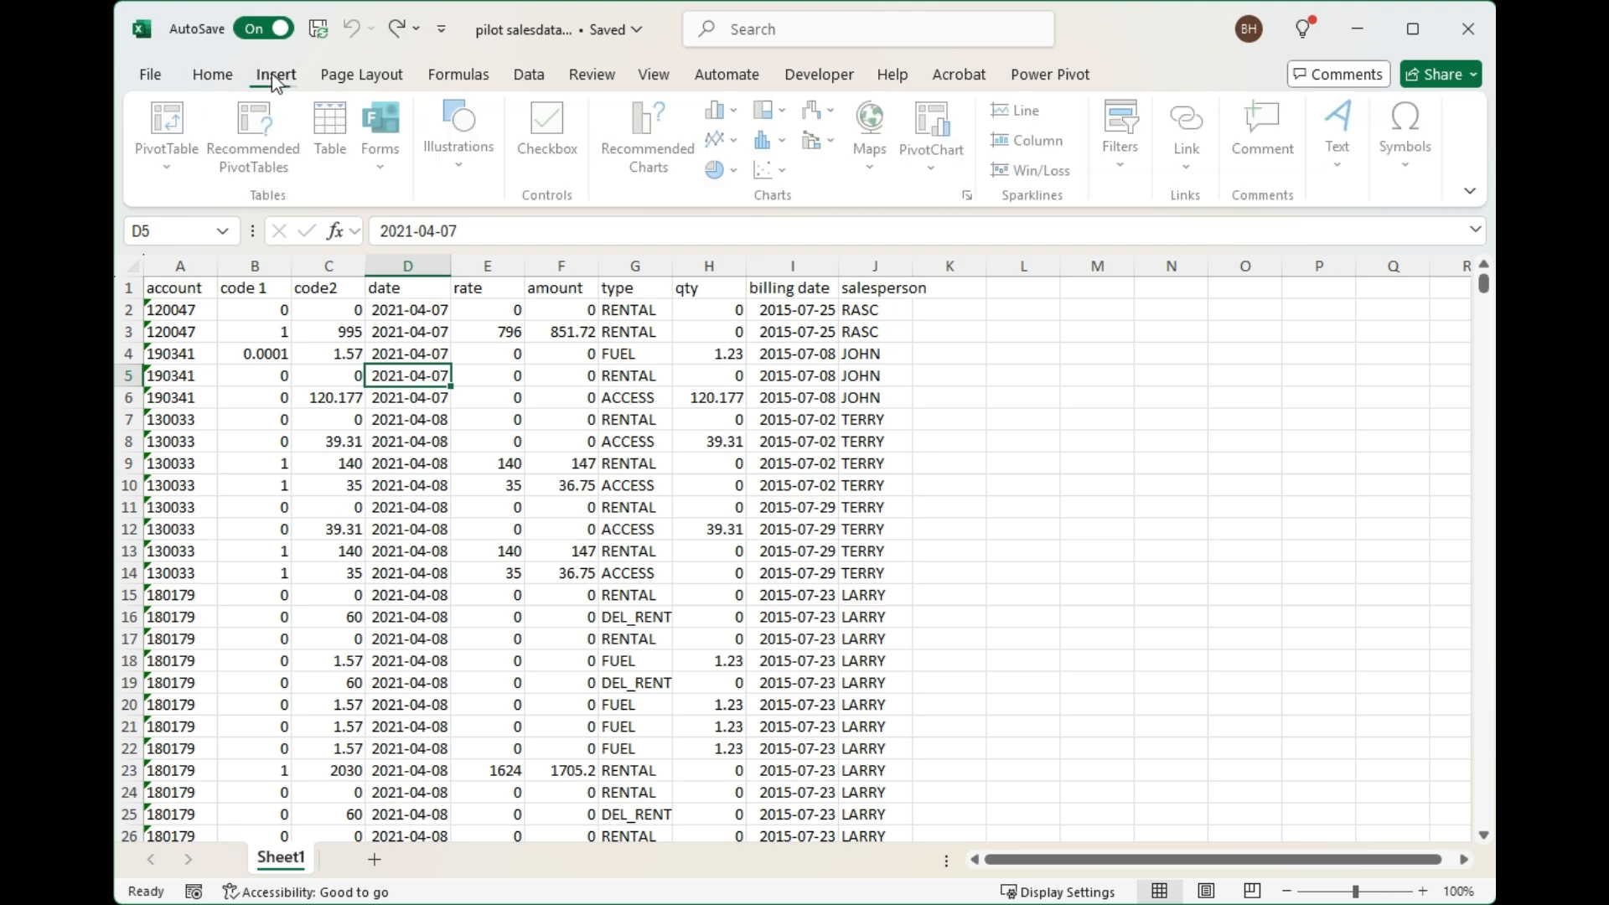
{"action": "left_click", "coordinate": [336, 123]}
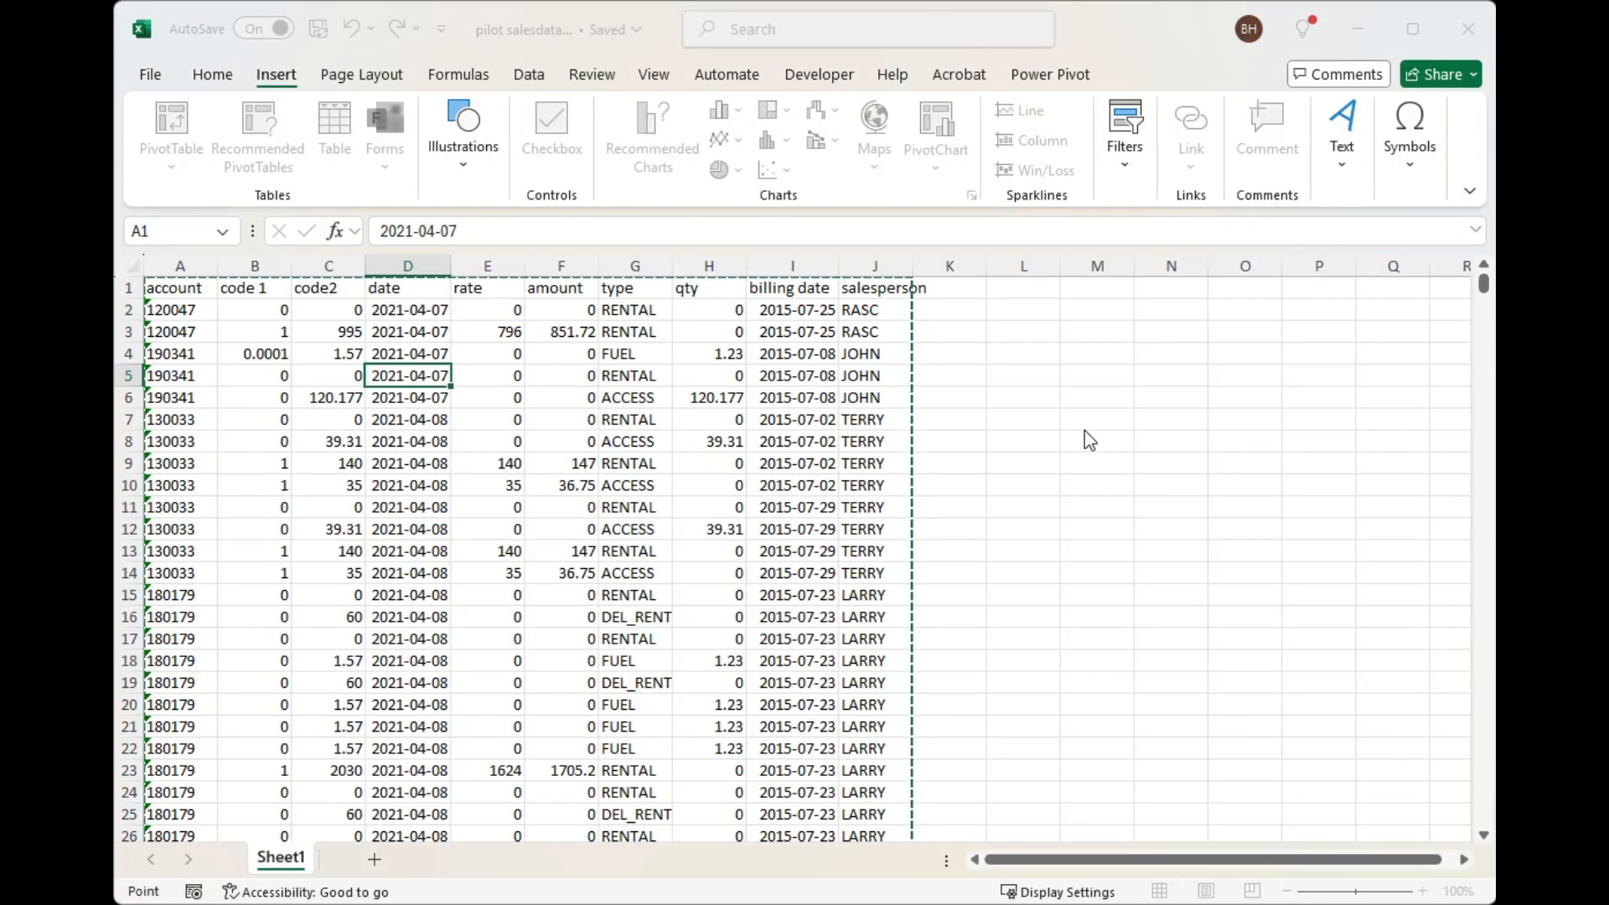
{"action": "key", "text": "Return"}
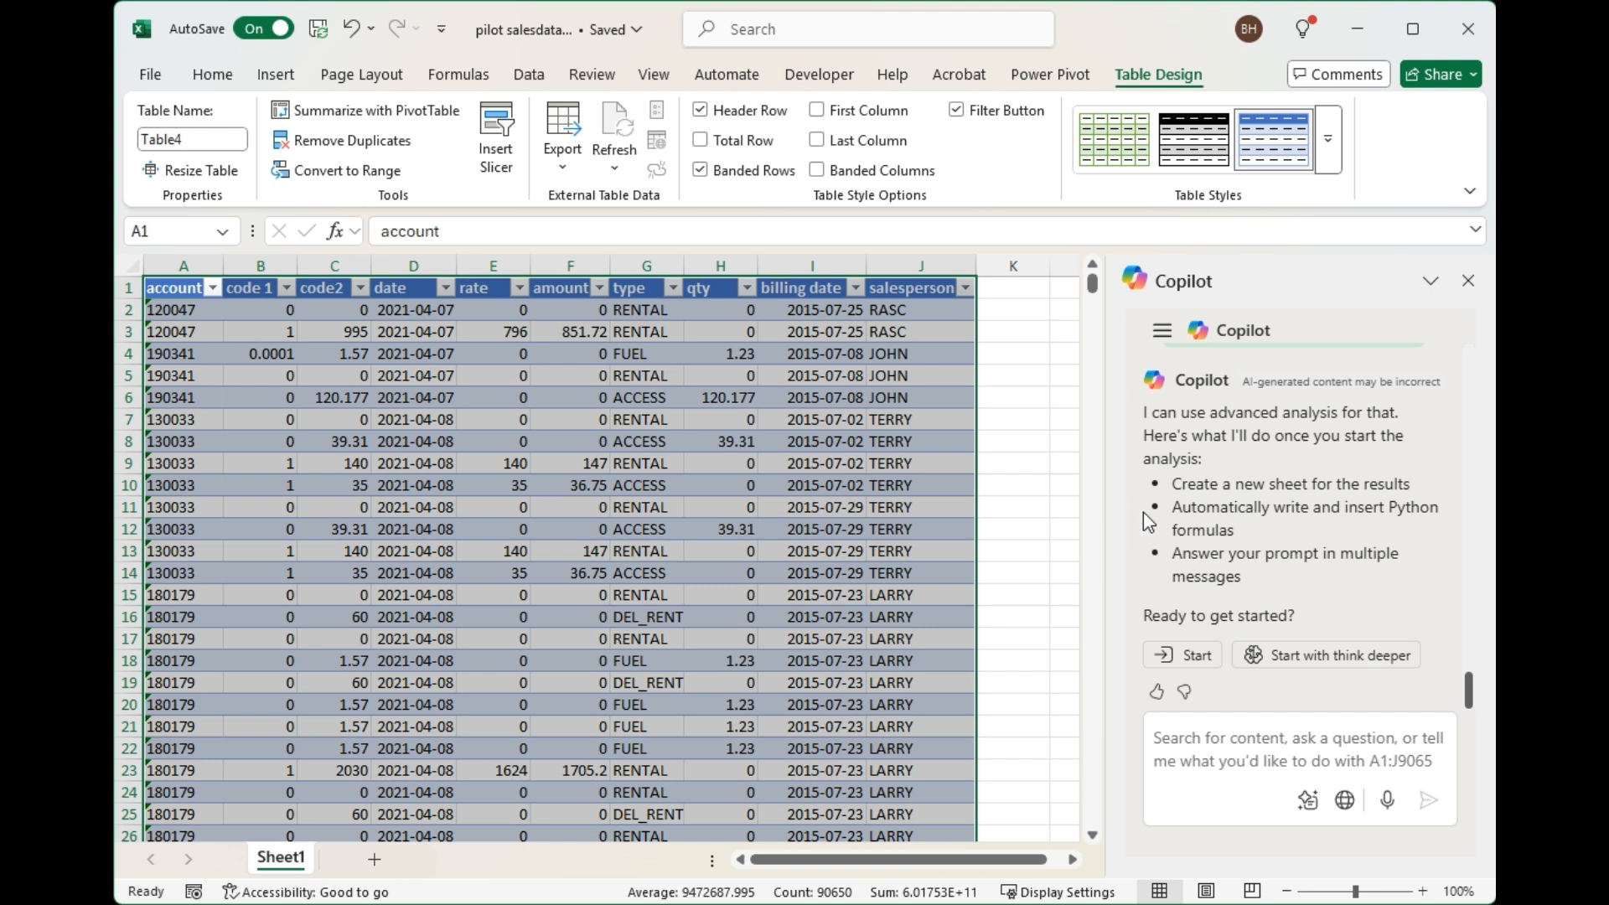
Start Copilot's advanced analysis with think deeper and autofit the date column in the Analysis1 data preview.
{"action": "left_click", "coordinate": [1294, 664]}
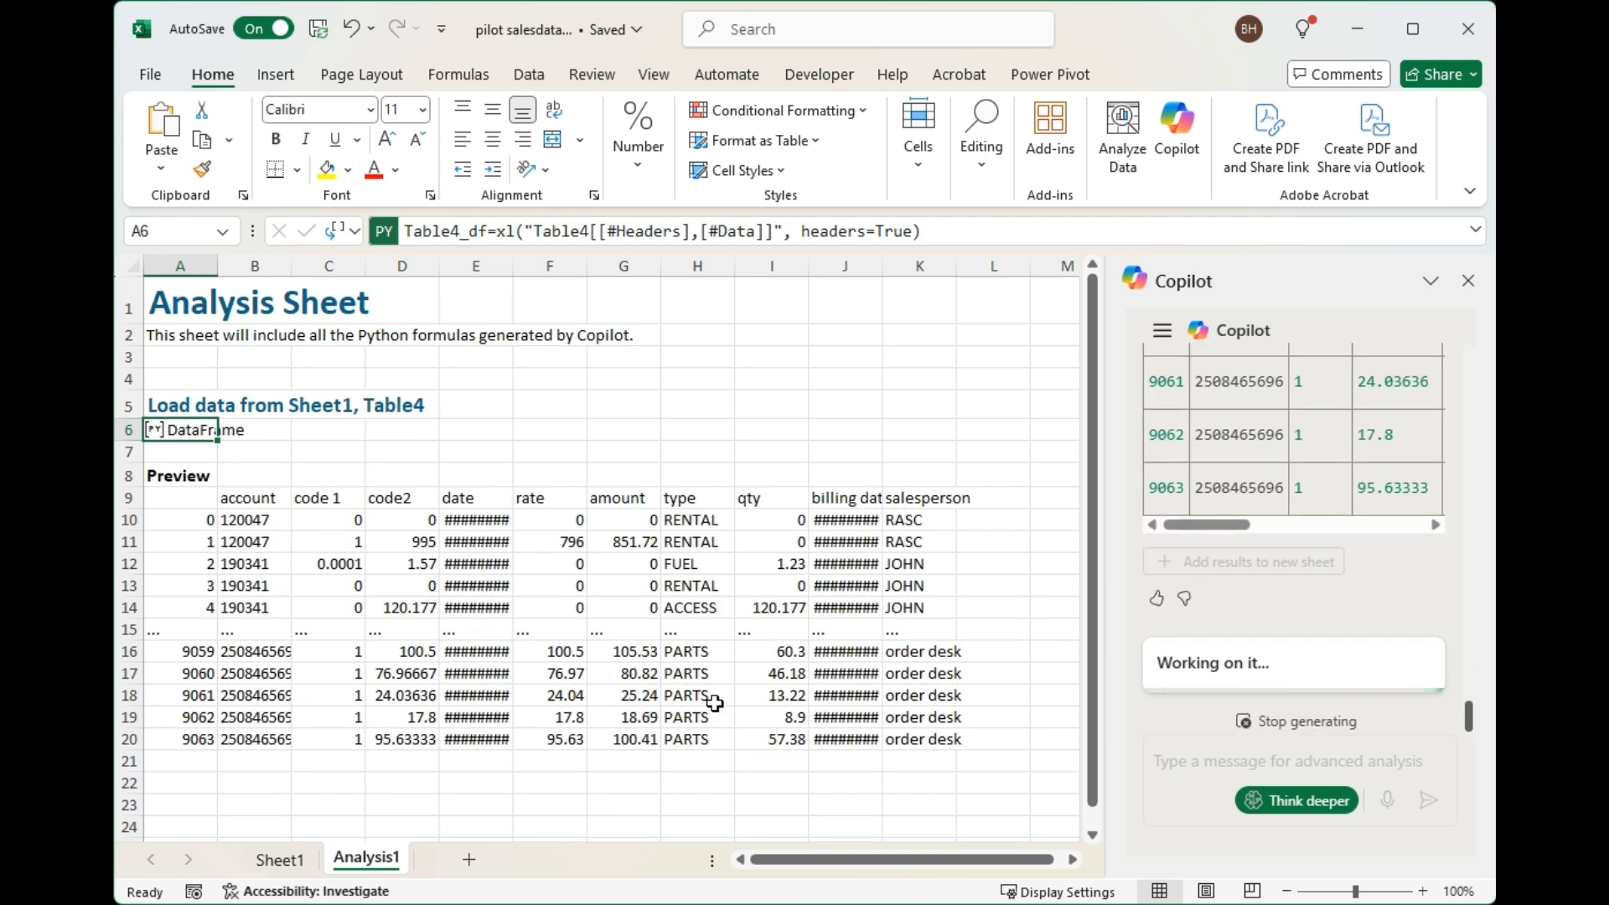
{"action": "double_click", "coordinate": [517, 262]}
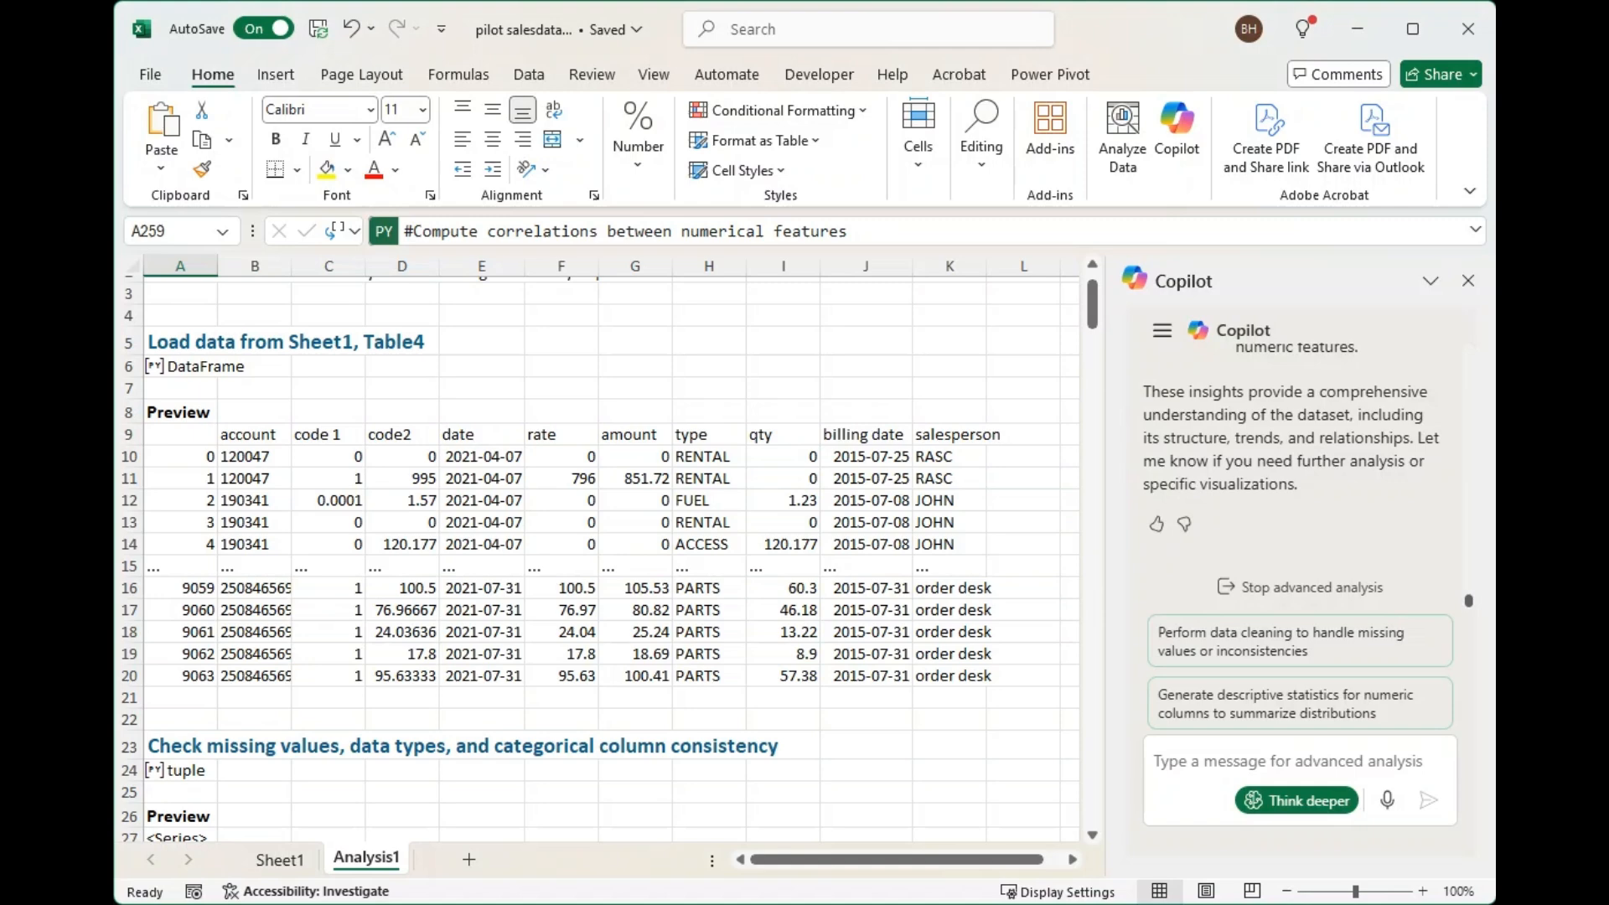
Review the Analysis1 sections on loaded data, missing values, data types, and unique type and salesperson values.
{"action": "scroll", "coordinate": [911, 745], "scroll_direction": "down", "scroll_amount": 5}
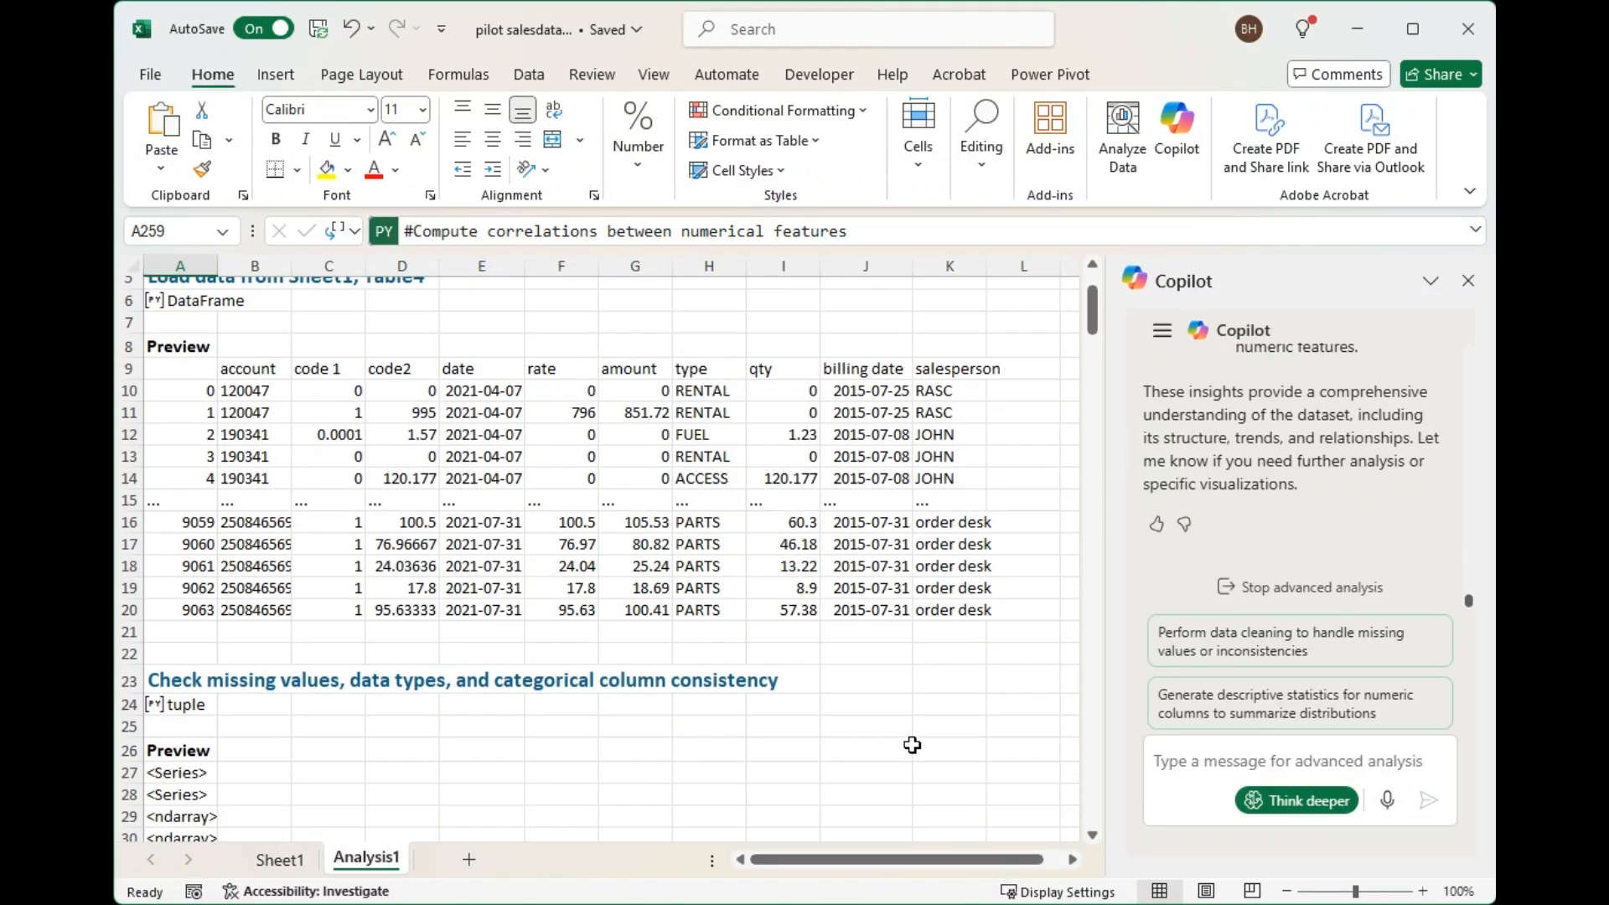
{"action": "scroll", "coordinate": [911, 745], "scroll_direction": "down", "scroll_amount": 2}
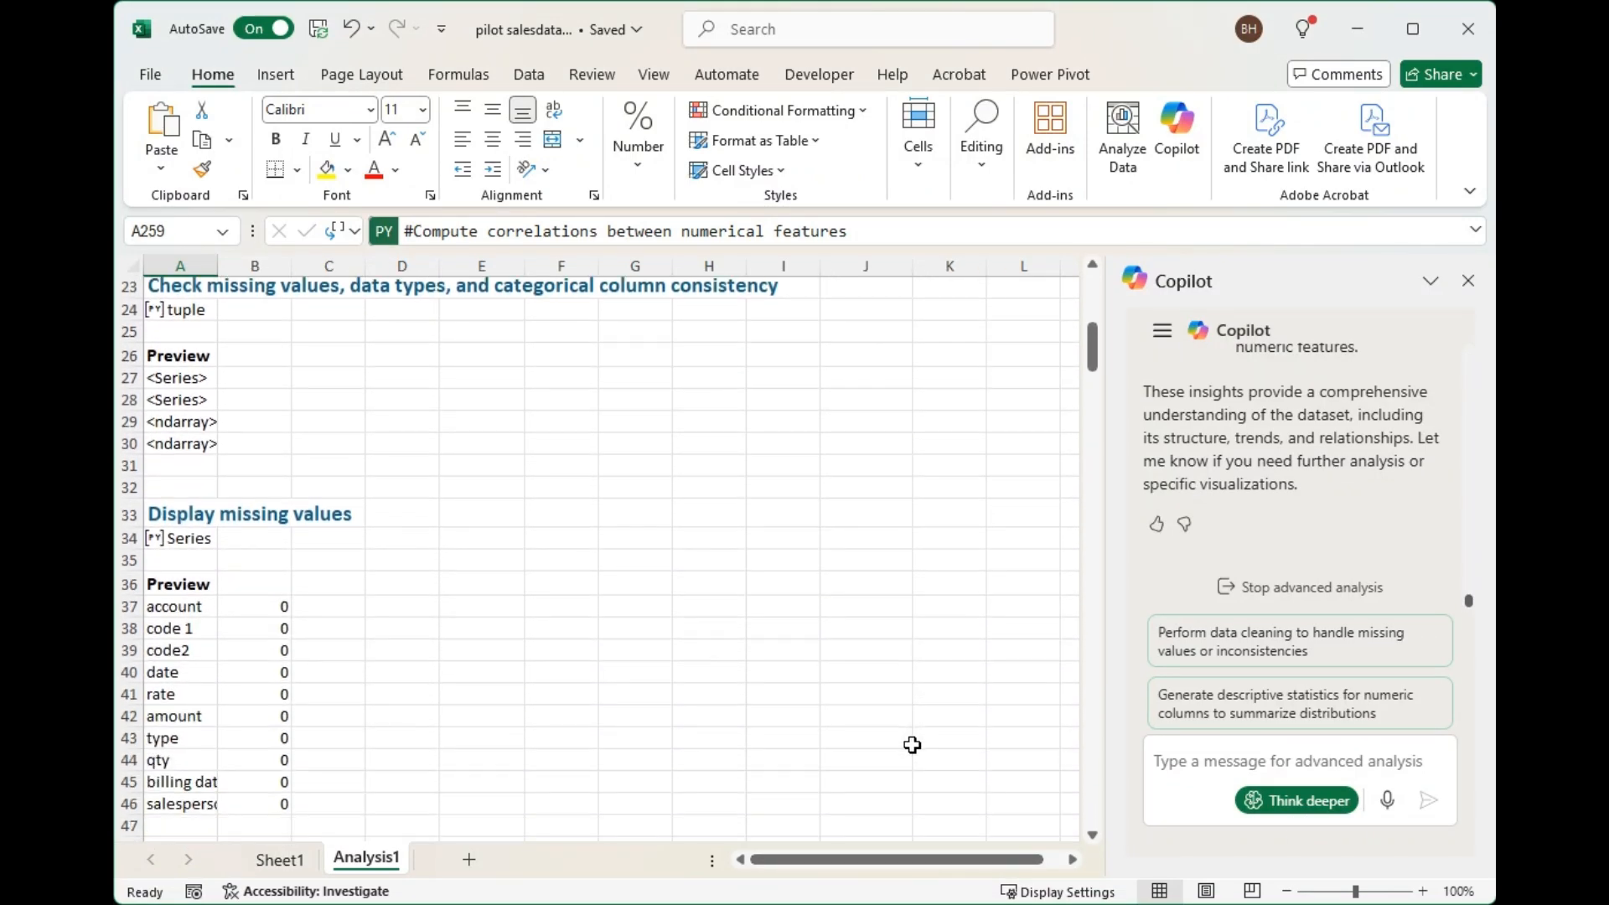
{"action": "scroll", "coordinate": [912, 745], "scroll_direction": "down", "scroll_amount": 1}
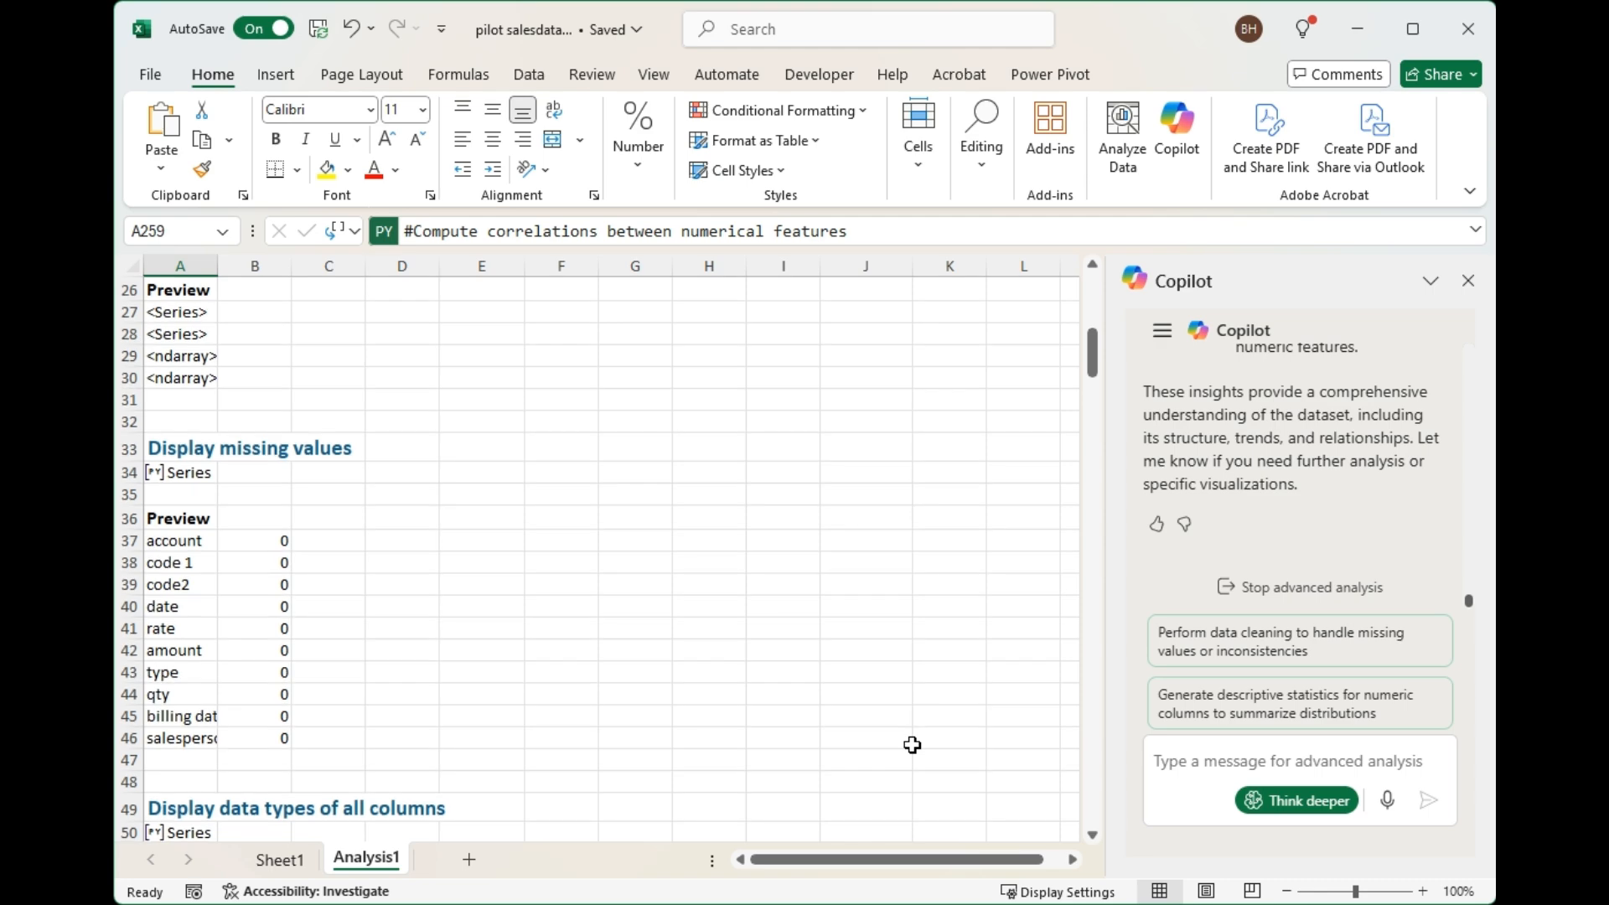
{"action": "scroll", "coordinate": [911, 745], "scroll_direction": "down", "scroll_amount": 2}
{"action": "scroll", "coordinate": [912, 745], "scroll_direction": "down", "scroll_amount": 6}
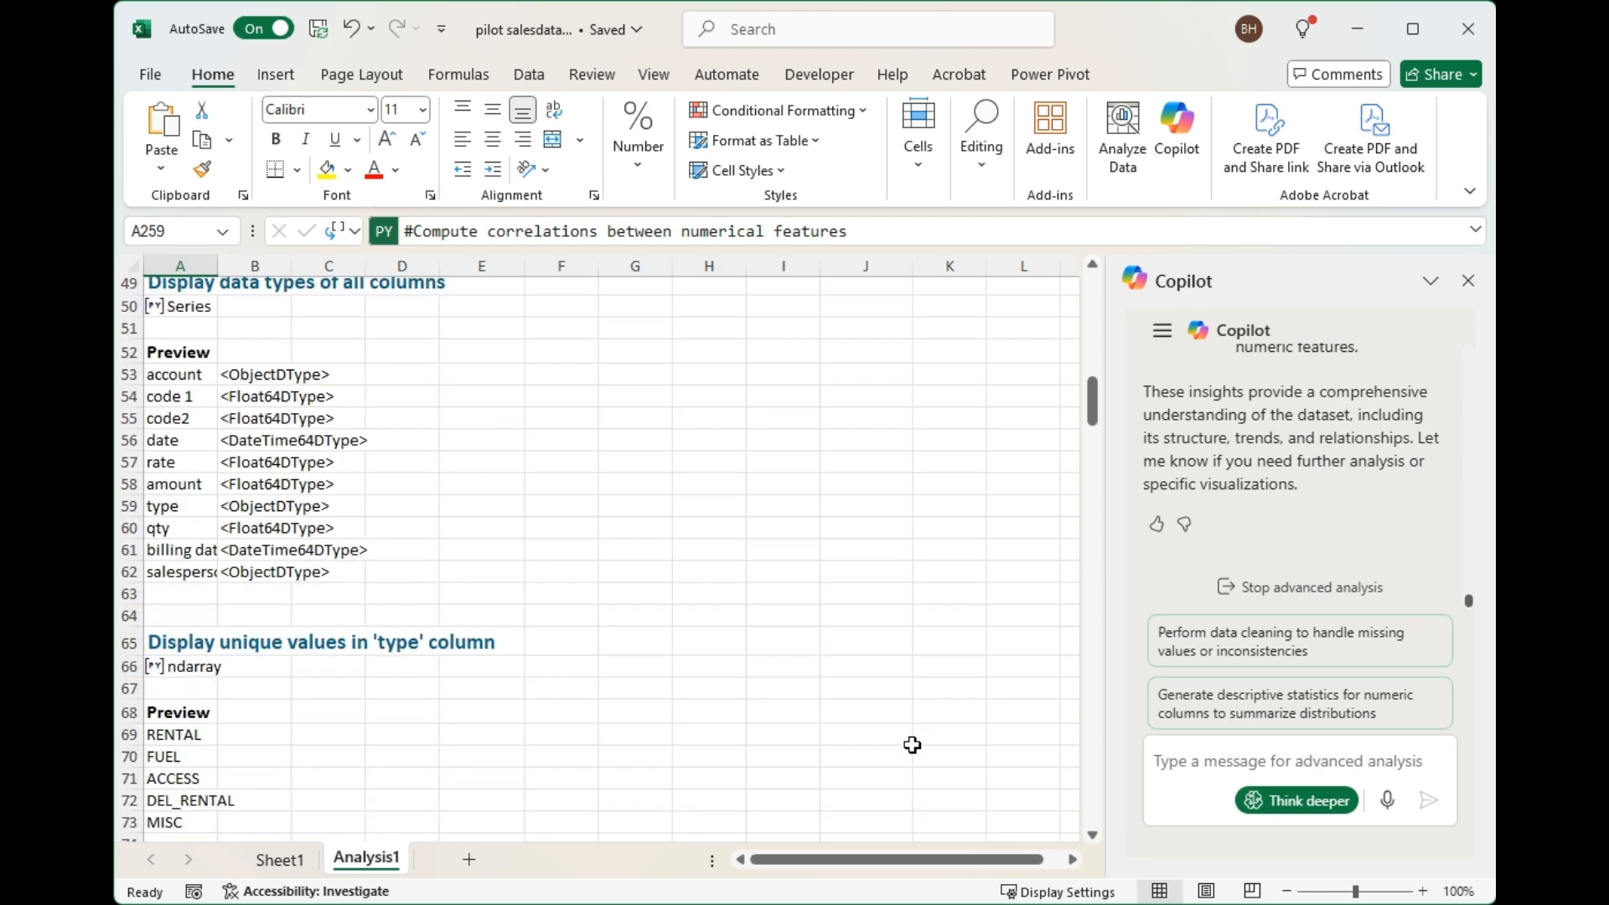
{"action": "scroll", "coordinate": [911, 744], "scroll_direction": "down", "scroll_amount": 2}
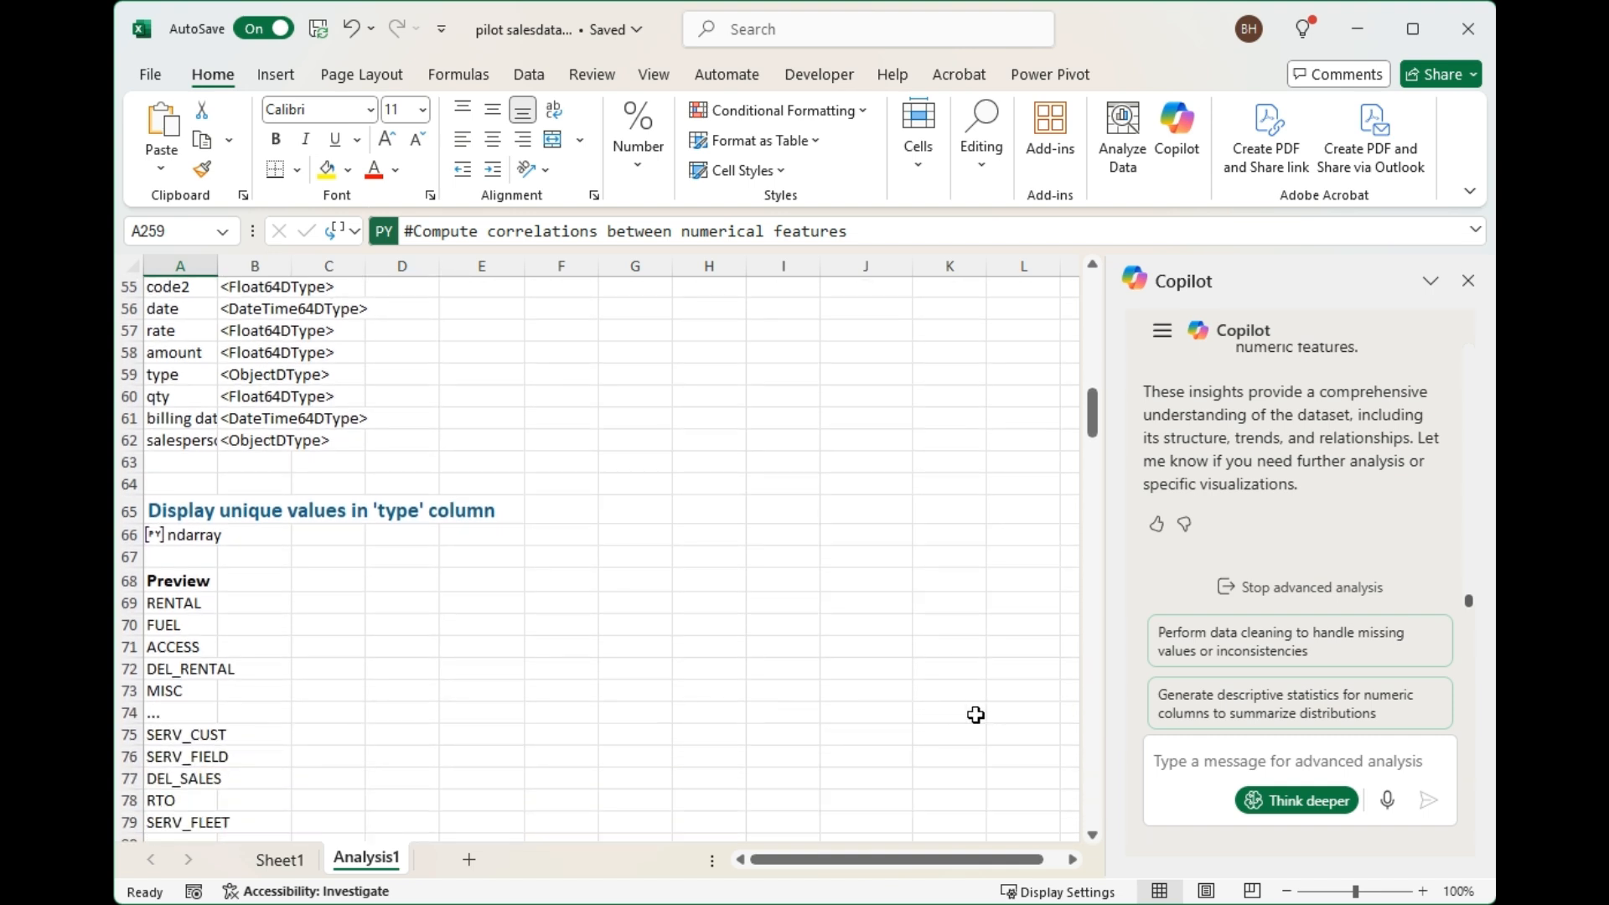
{"action": "scroll", "coordinate": [810, 620], "scroll_direction": "down", "scroll_amount": 1}
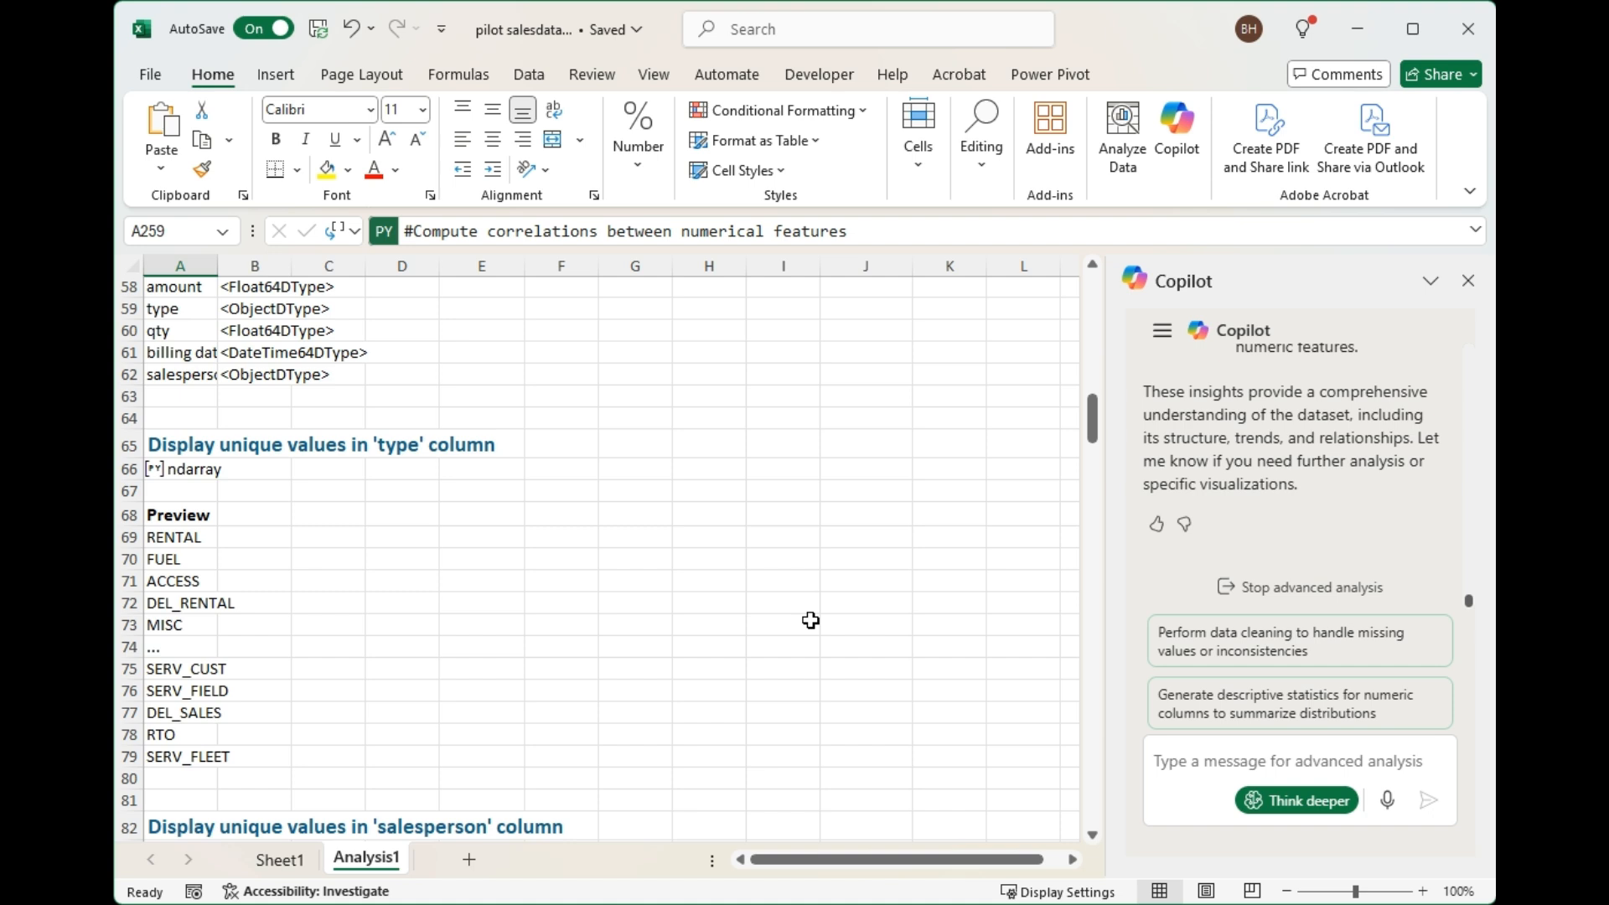
{"action": "scroll", "coordinate": [810, 620], "scroll_direction": "down", "scroll_amount": 1}
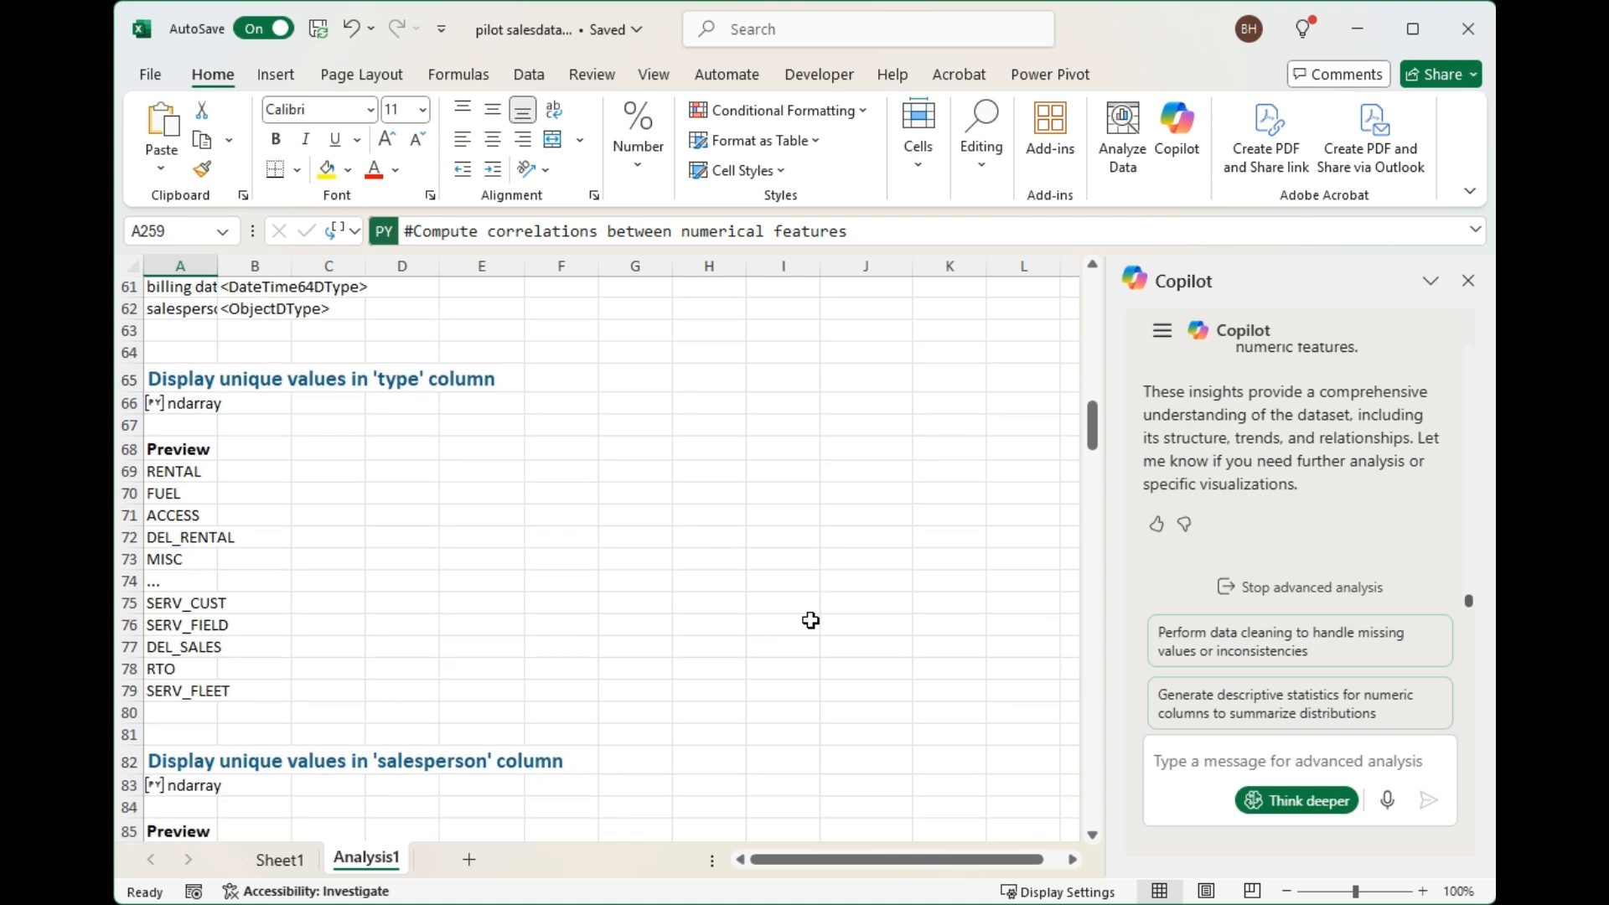
{"action": "scroll", "coordinate": [810, 620], "scroll_direction": "down", "scroll_amount": 1}
{"action": "scroll", "coordinate": [810, 620], "scroll_direction": "down", "scroll_amount": 4}
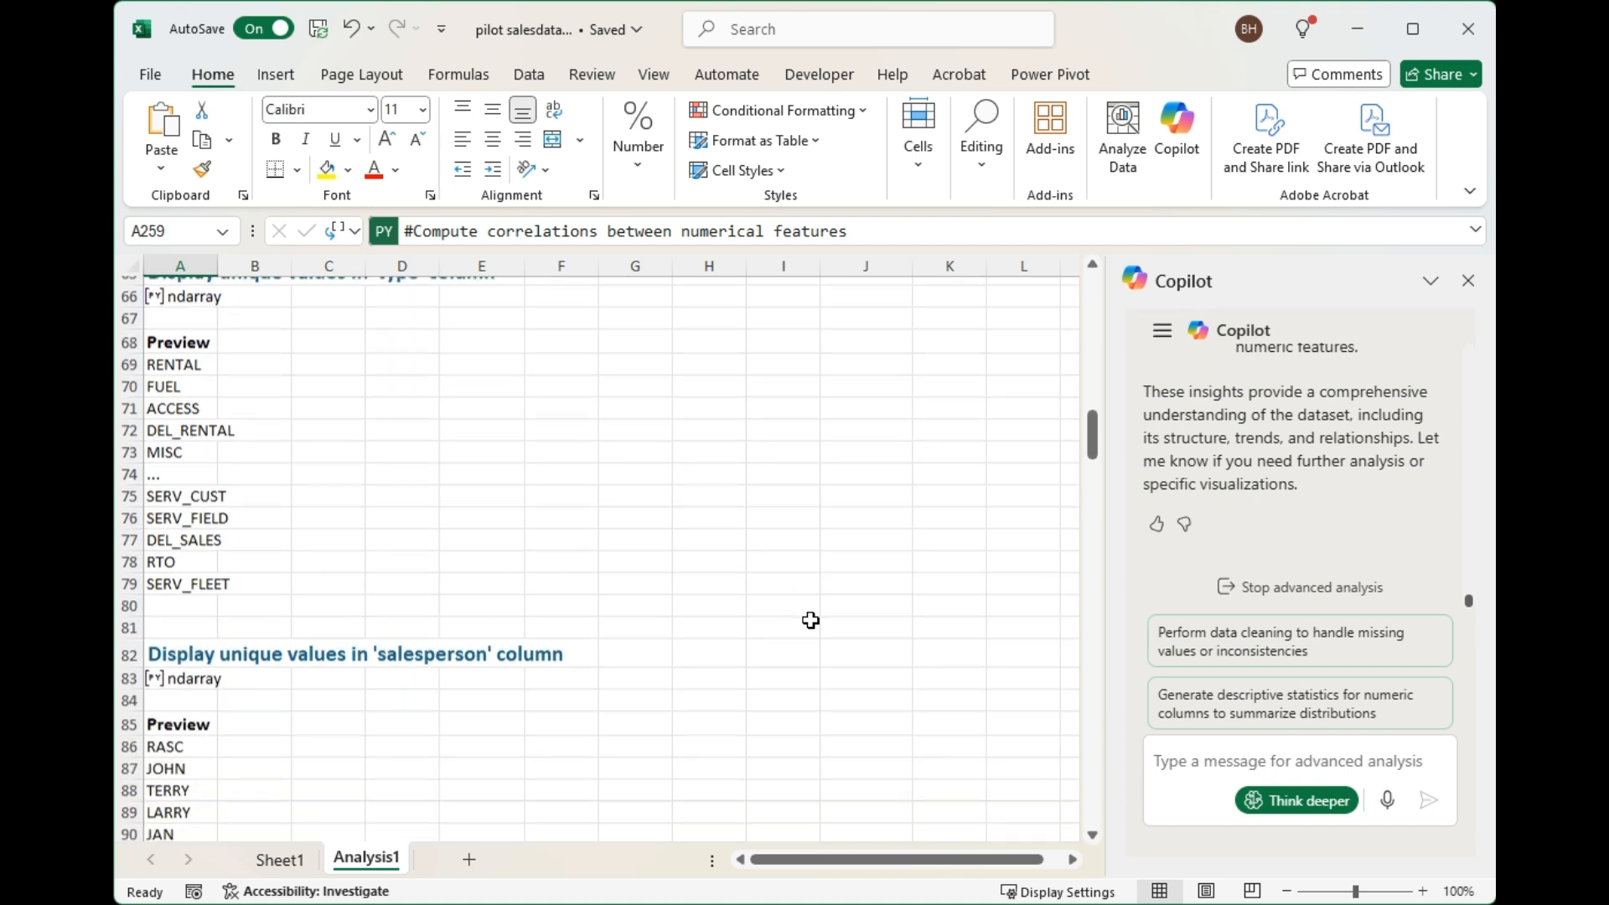
{"action": "scroll", "coordinate": [810, 620], "scroll_direction": "down", "scroll_amount": 2}
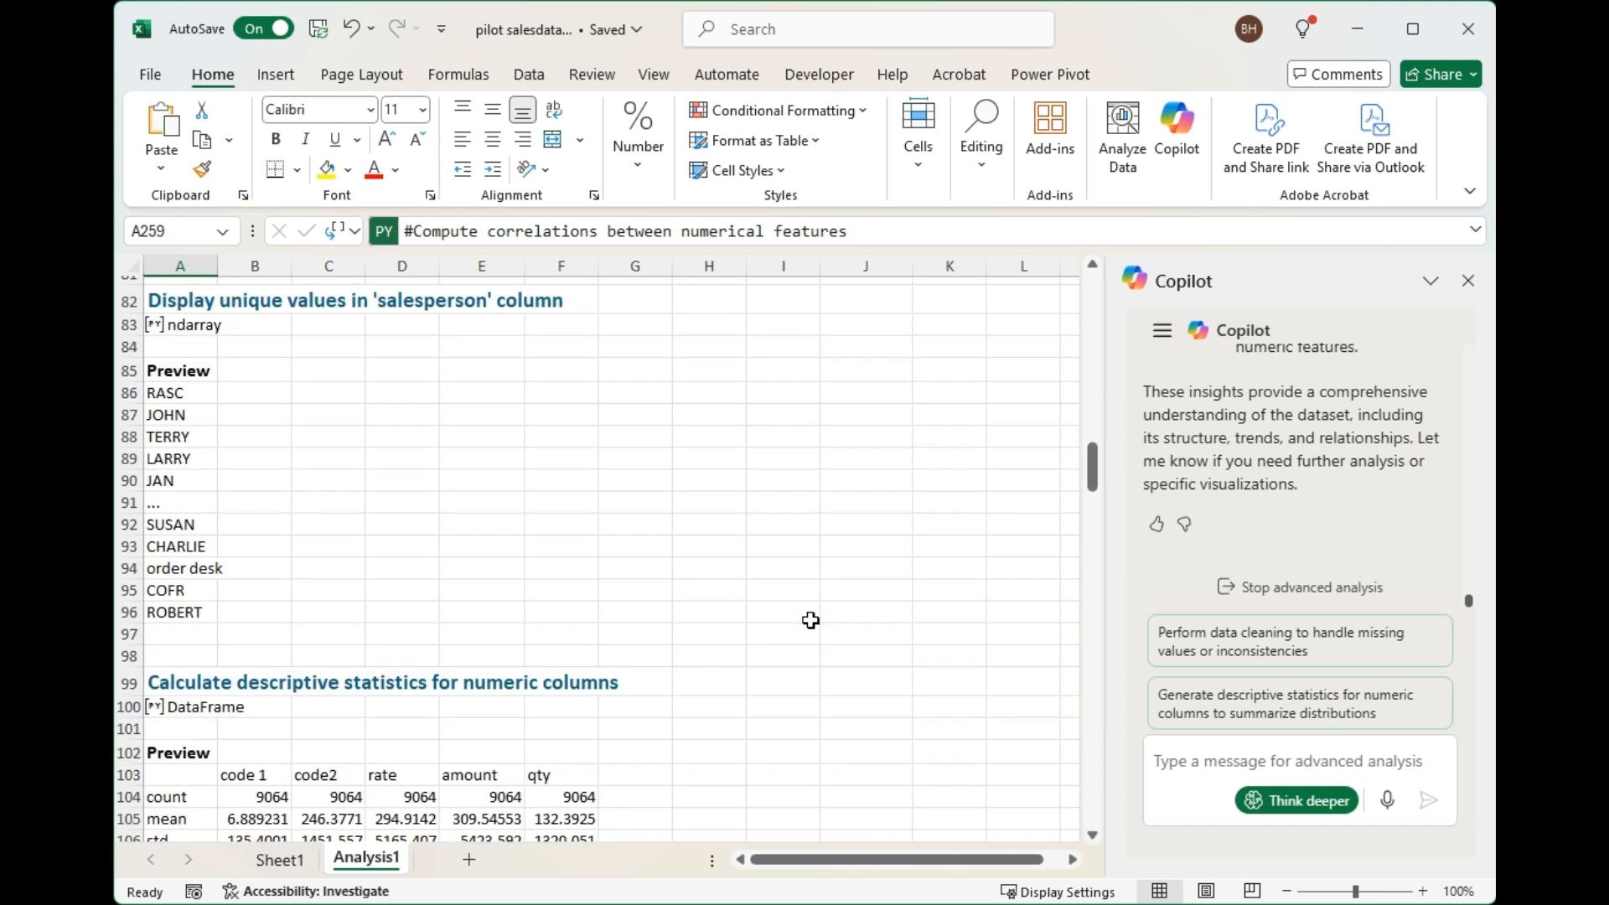
Examine the descriptive statistics for numeric columns and the frequency distributions for the type and salesperson columns.
{"action": "scroll", "coordinate": [811, 620], "scroll_direction": "down", "scroll_amount": 3}
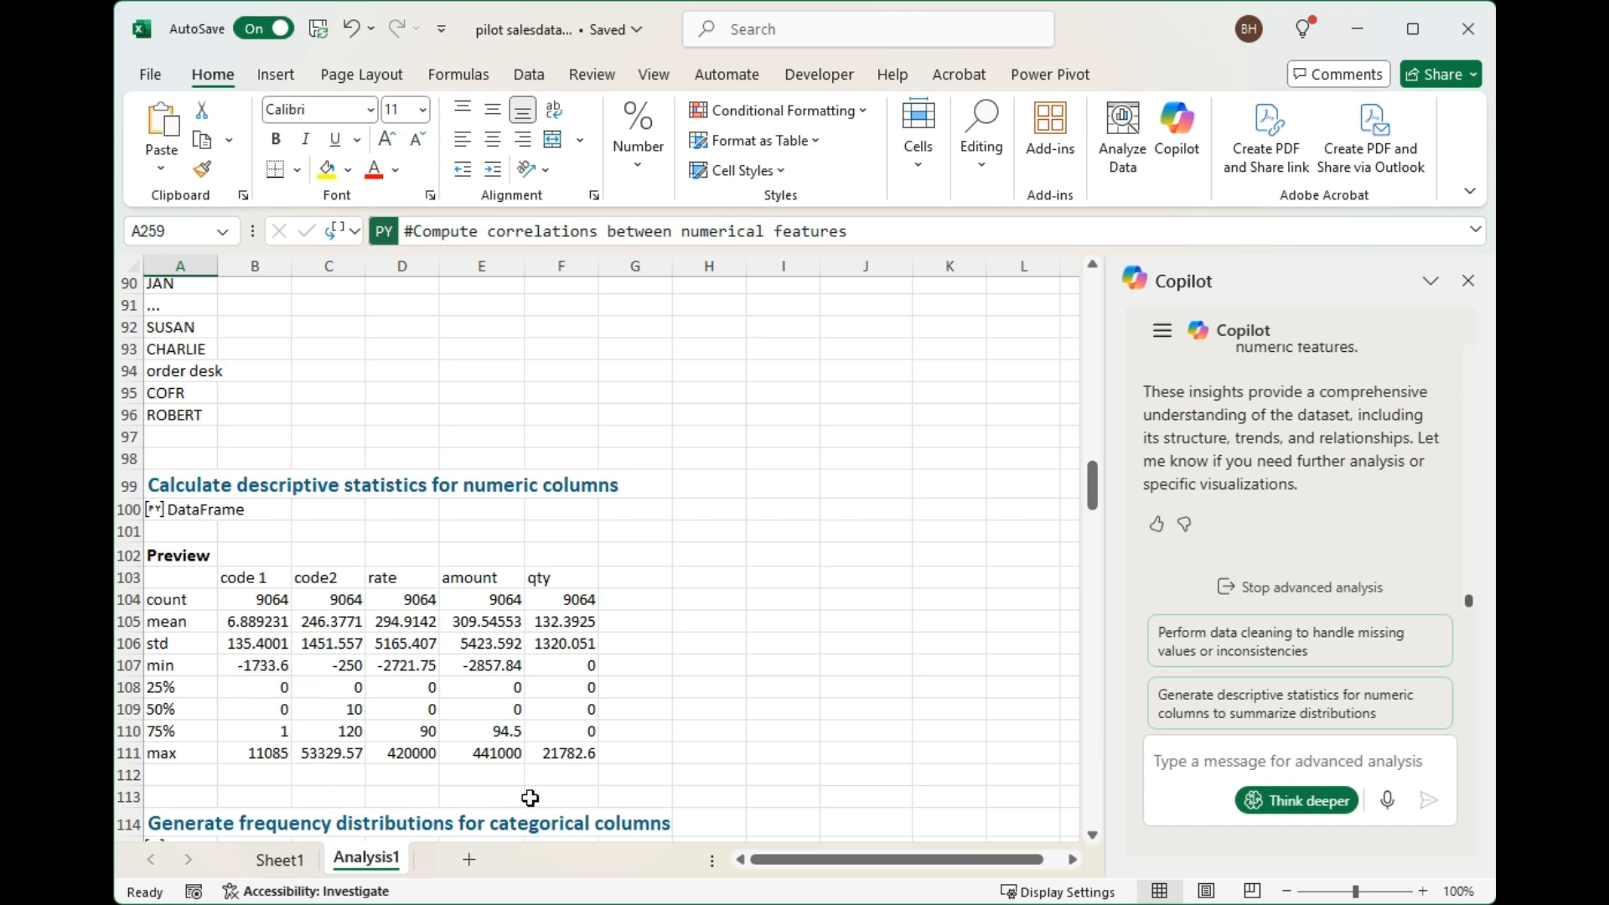
{"action": "scroll", "coordinate": [794, 706], "scroll_direction": "down", "scroll_amount": 6}
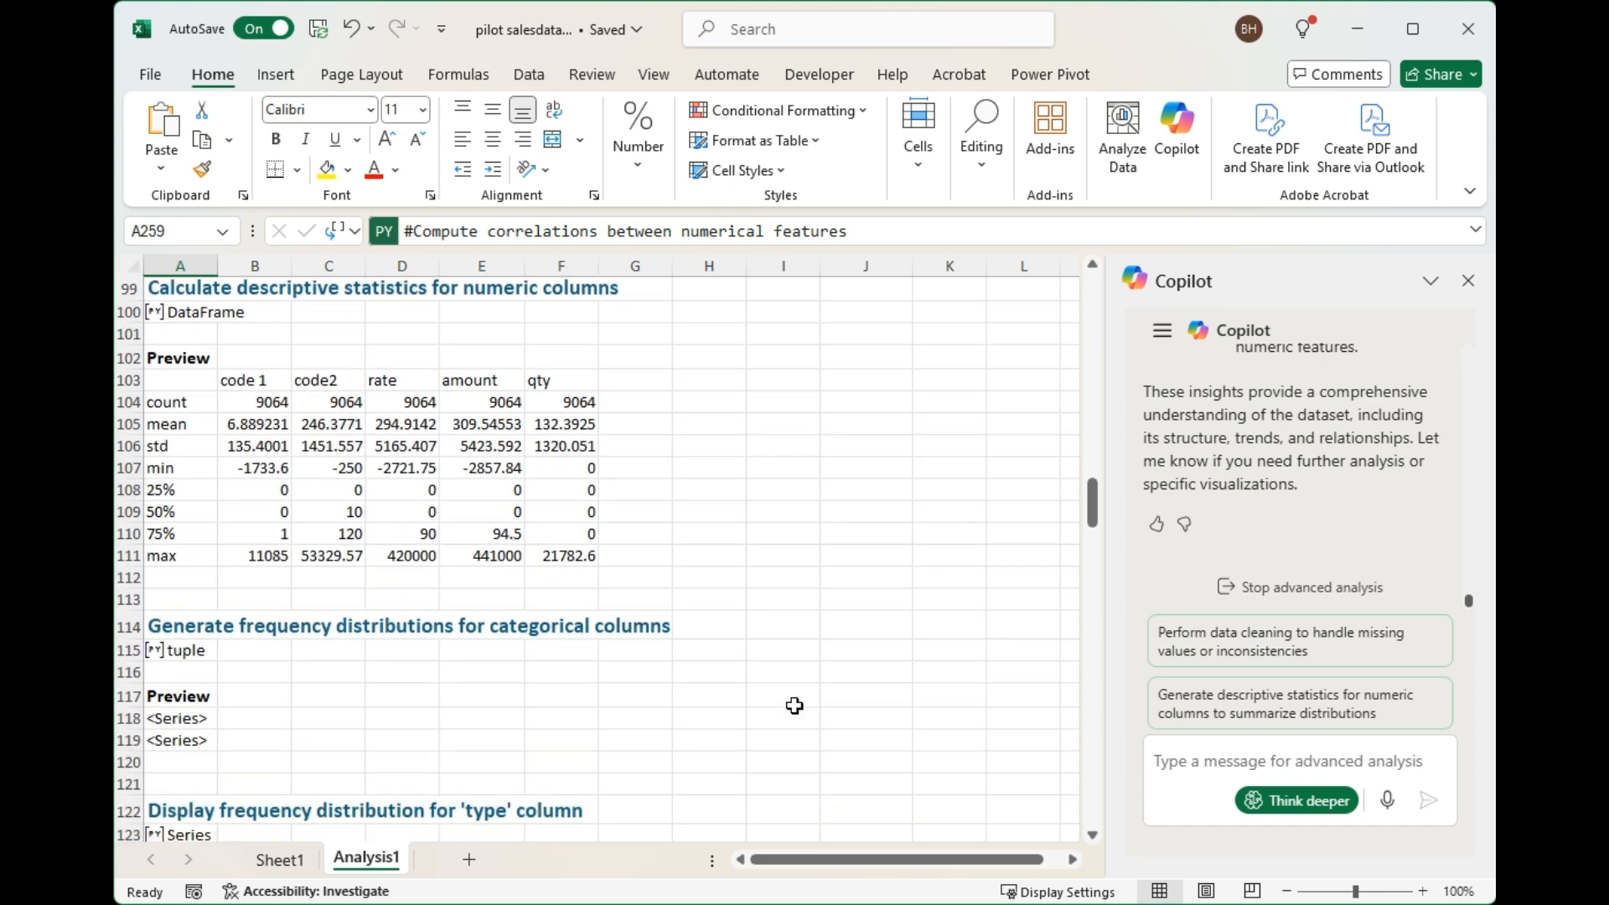
{"action": "scroll", "coordinate": [794, 705], "scroll_direction": "down", "scroll_amount": 1}
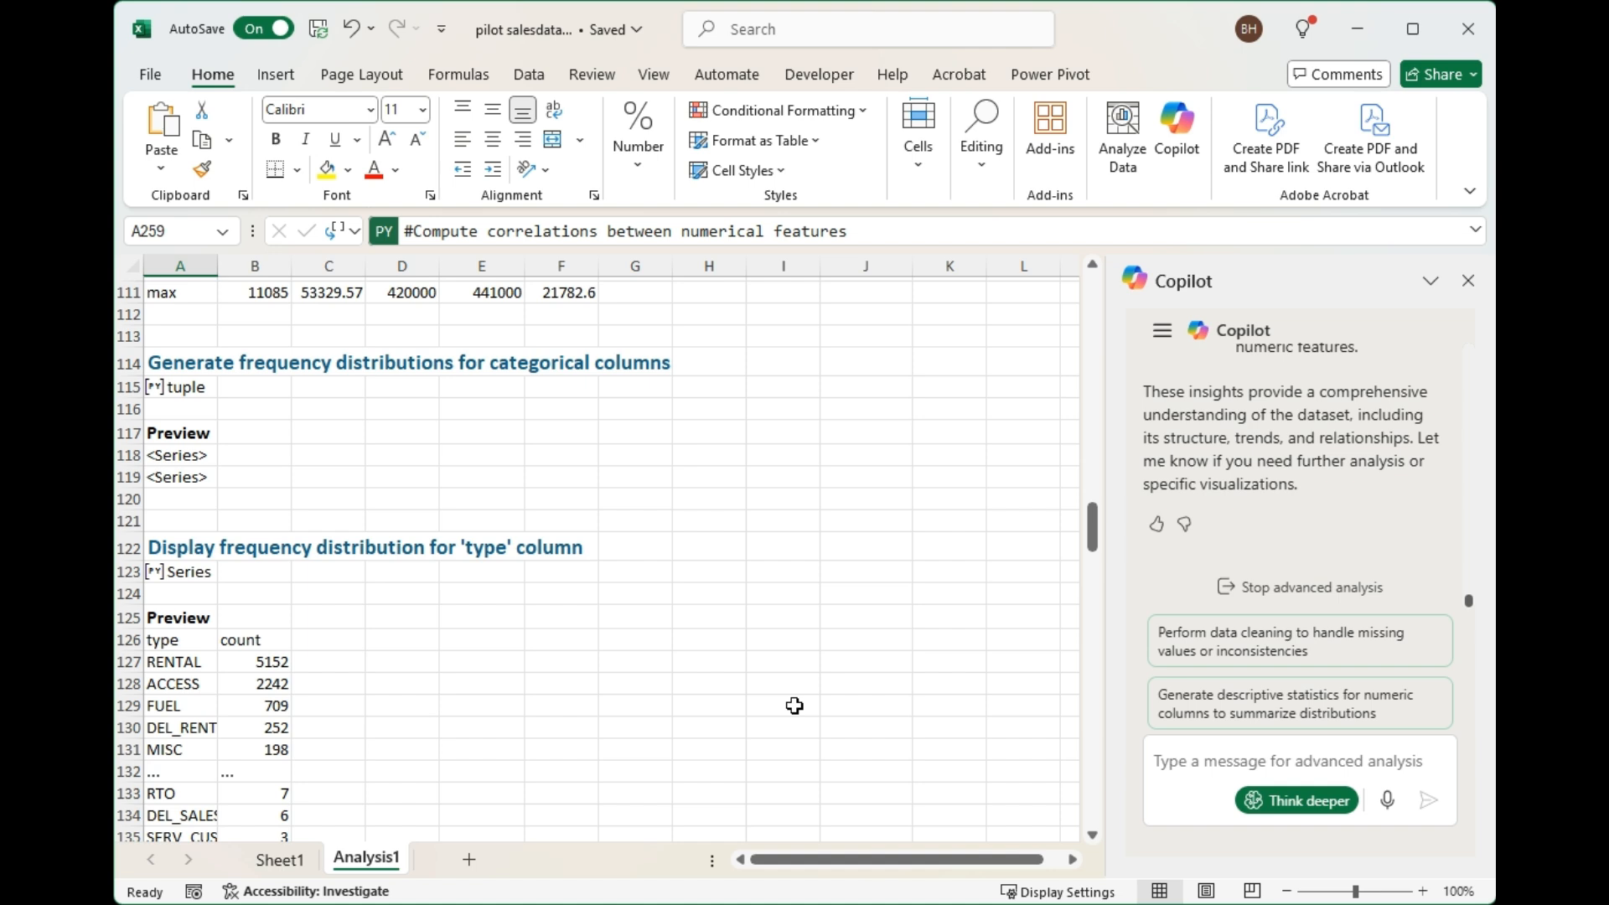
{"action": "scroll", "coordinate": [794, 705], "scroll_direction": "down", "scroll_amount": 2}
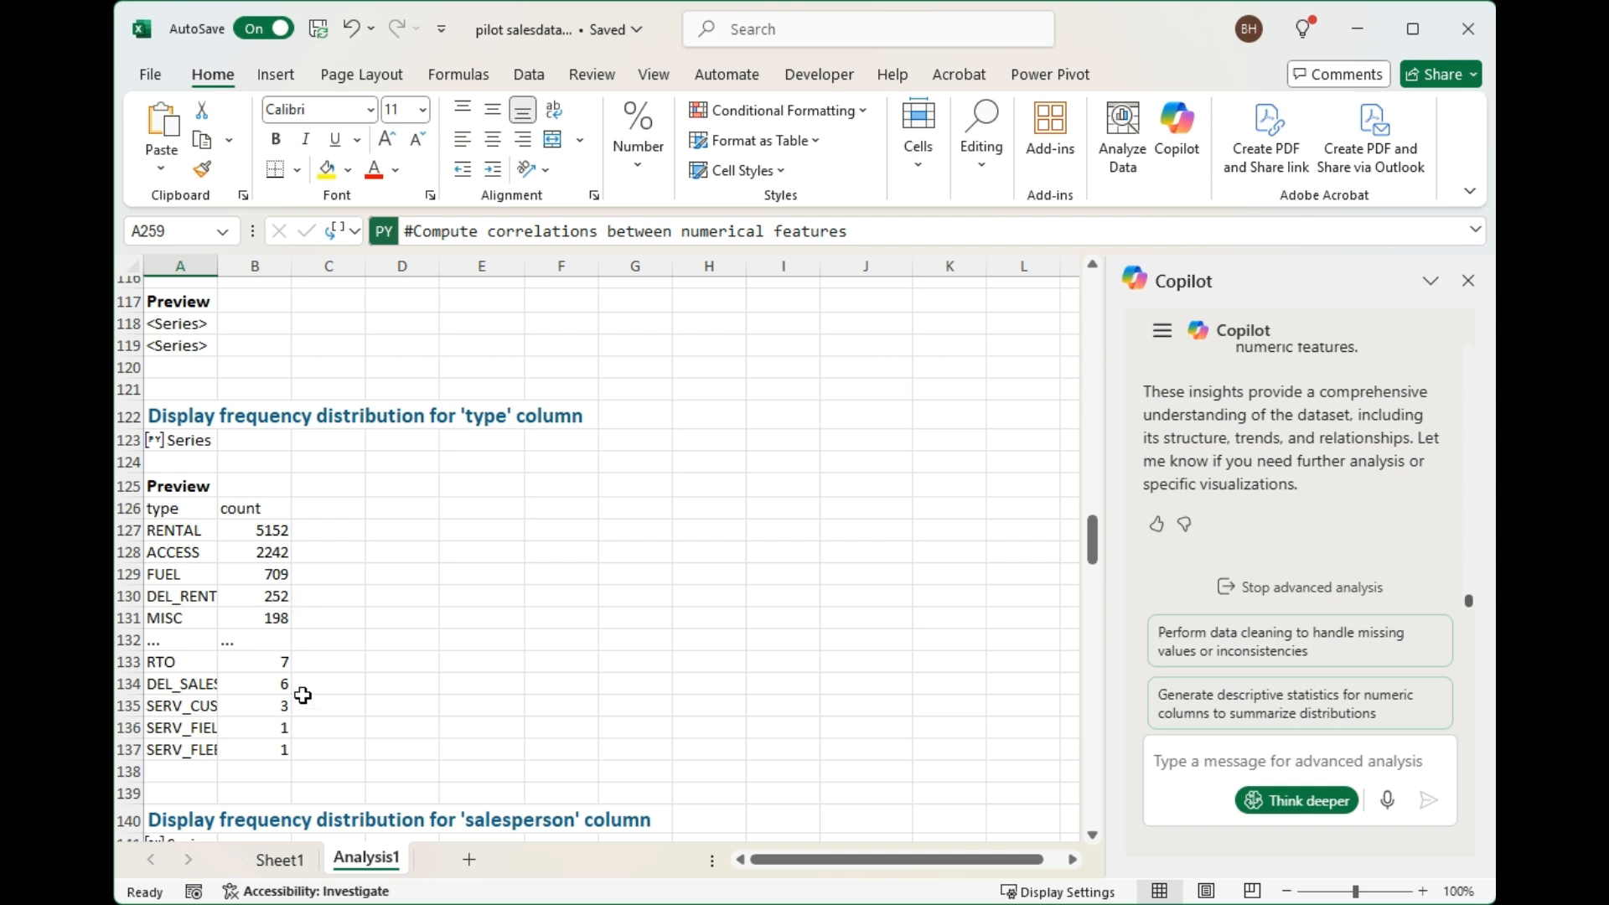
{"action": "scroll", "coordinate": [299, 669], "scroll_direction": "down", "scroll_amount": 1}
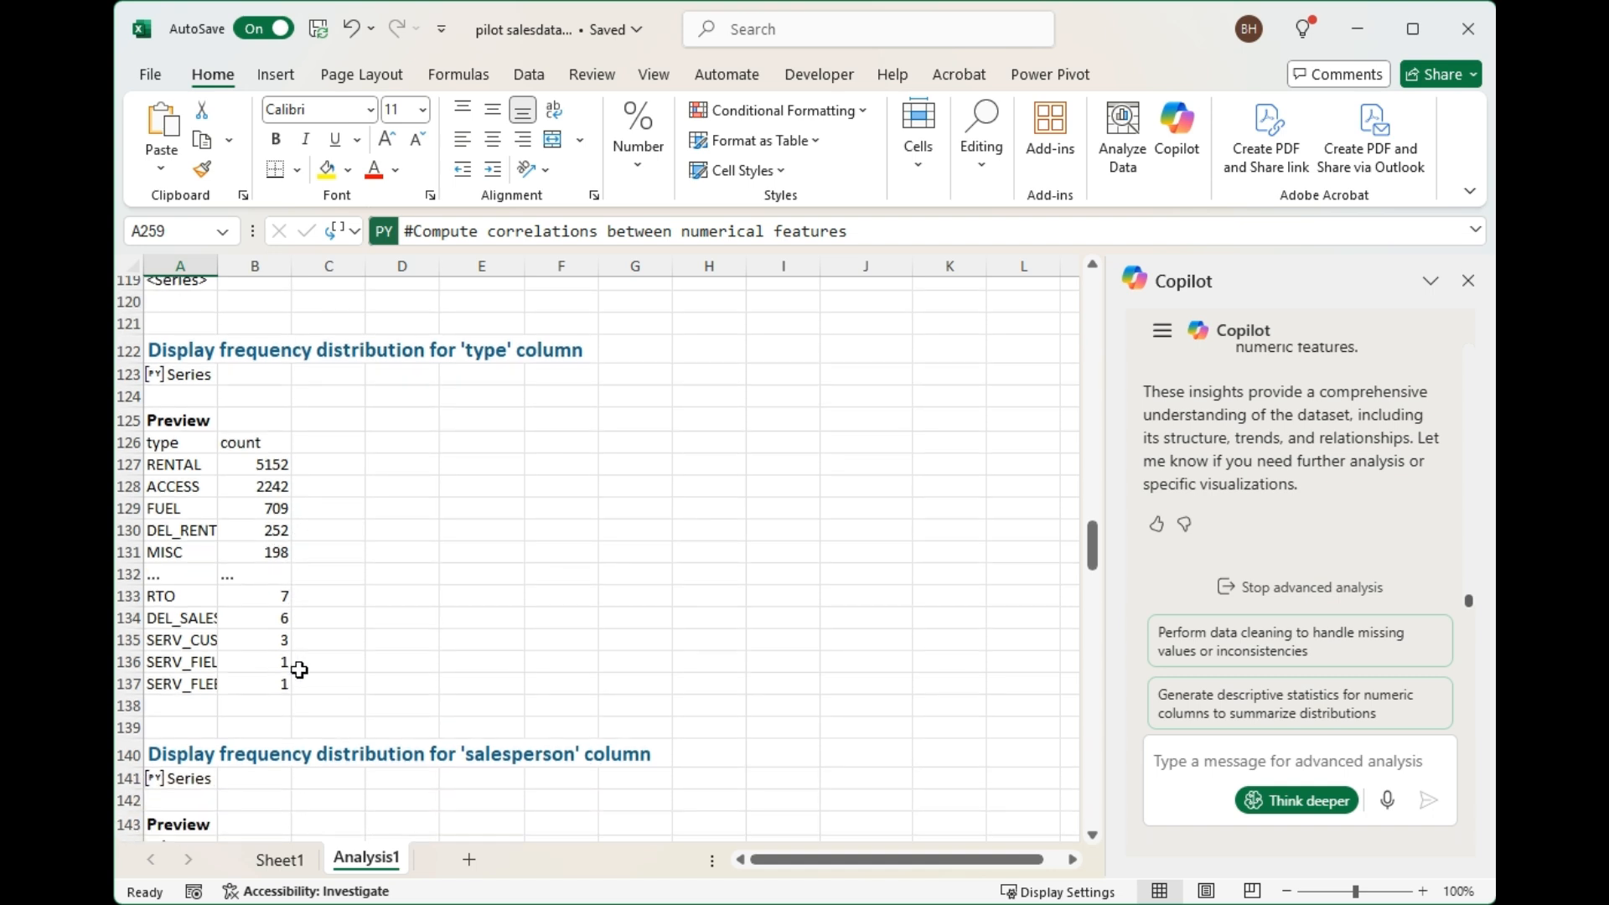
{"action": "scroll", "coordinate": [300, 669], "scroll_direction": "down", "scroll_amount": 1}
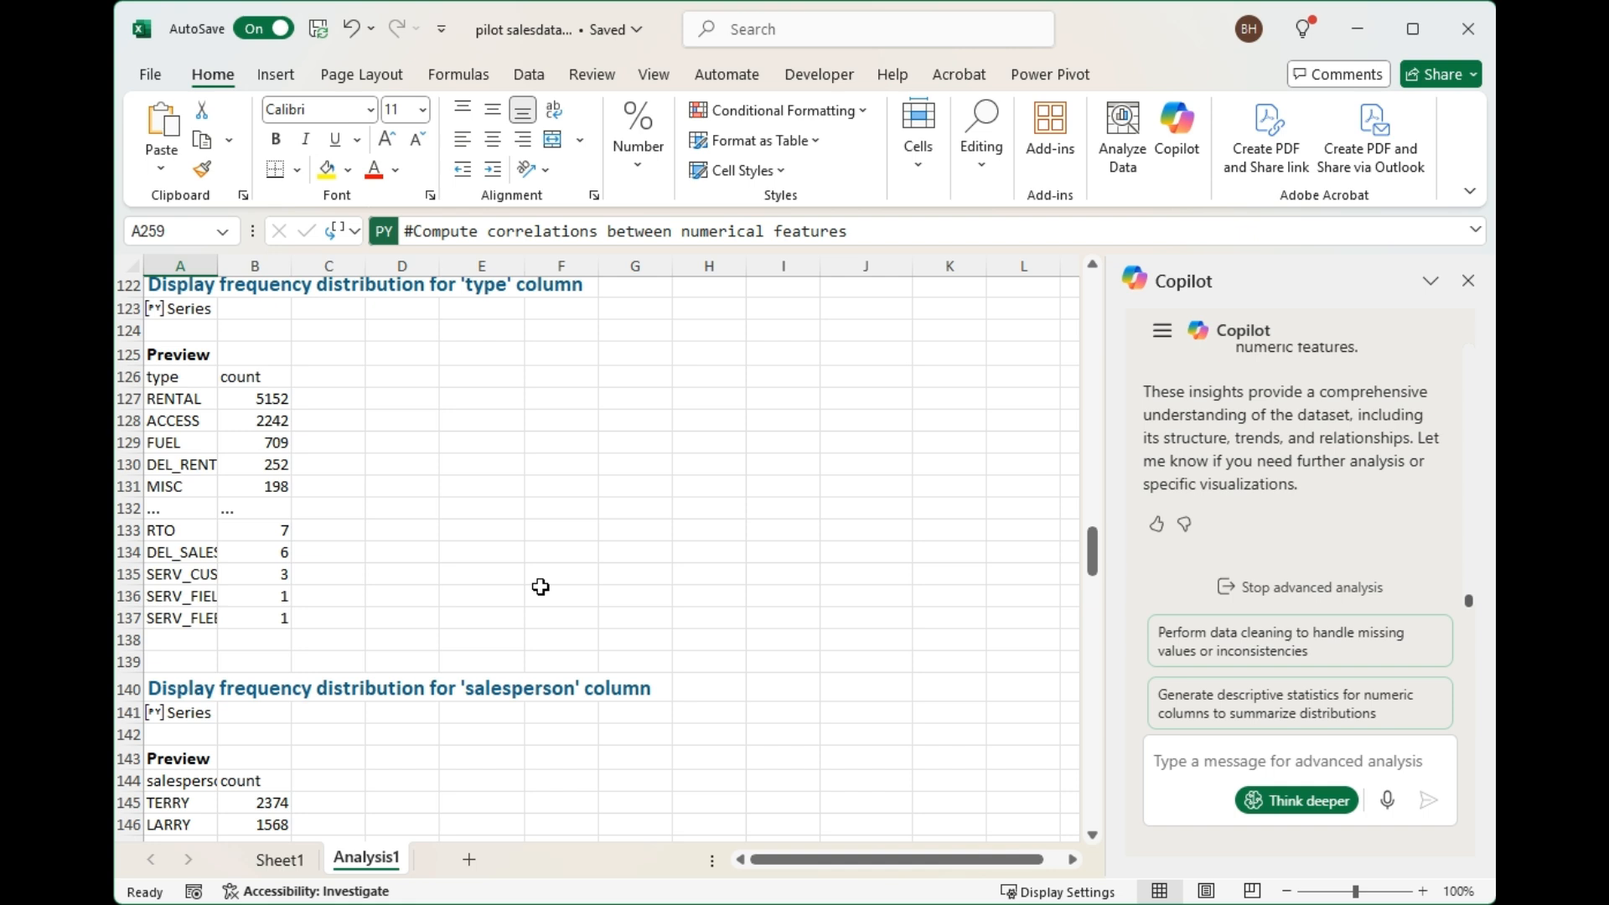
{"action": "scroll", "coordinate": [540, 586], "scroll_direction": "down", "scroll_amount": 3}
{"action": "scroll", "coordinate": [540, 587], "scroll_direction": "down", "scroll_amount": 2}
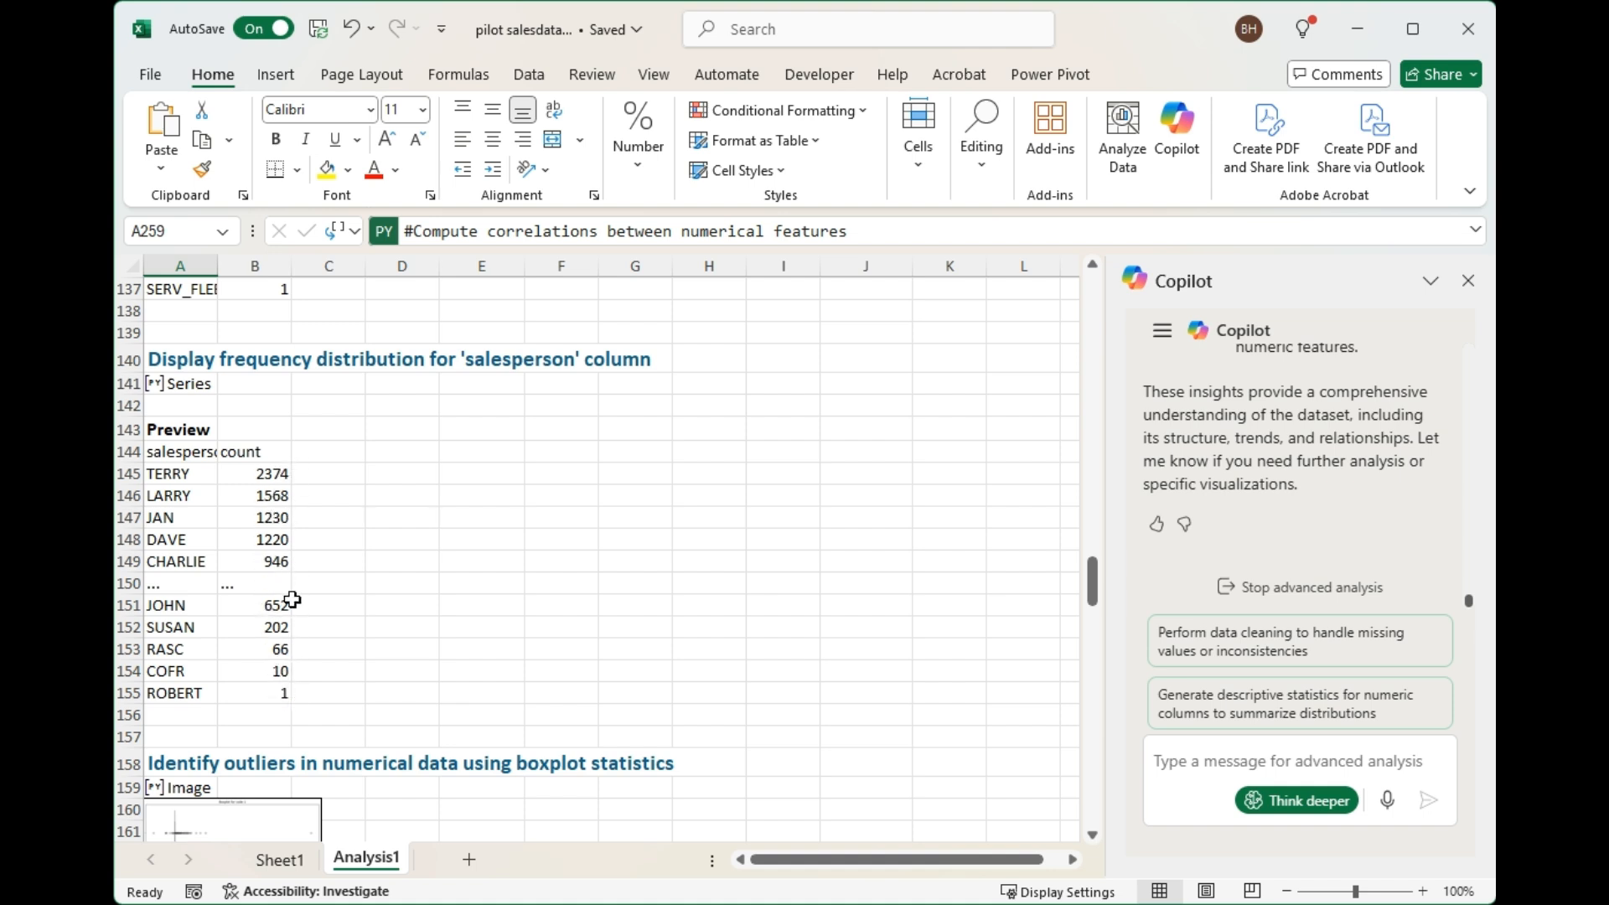
{"action": "scroll", "coordinate": [525, 573], "scroll_direction": "down", "scroll_amount": 2}
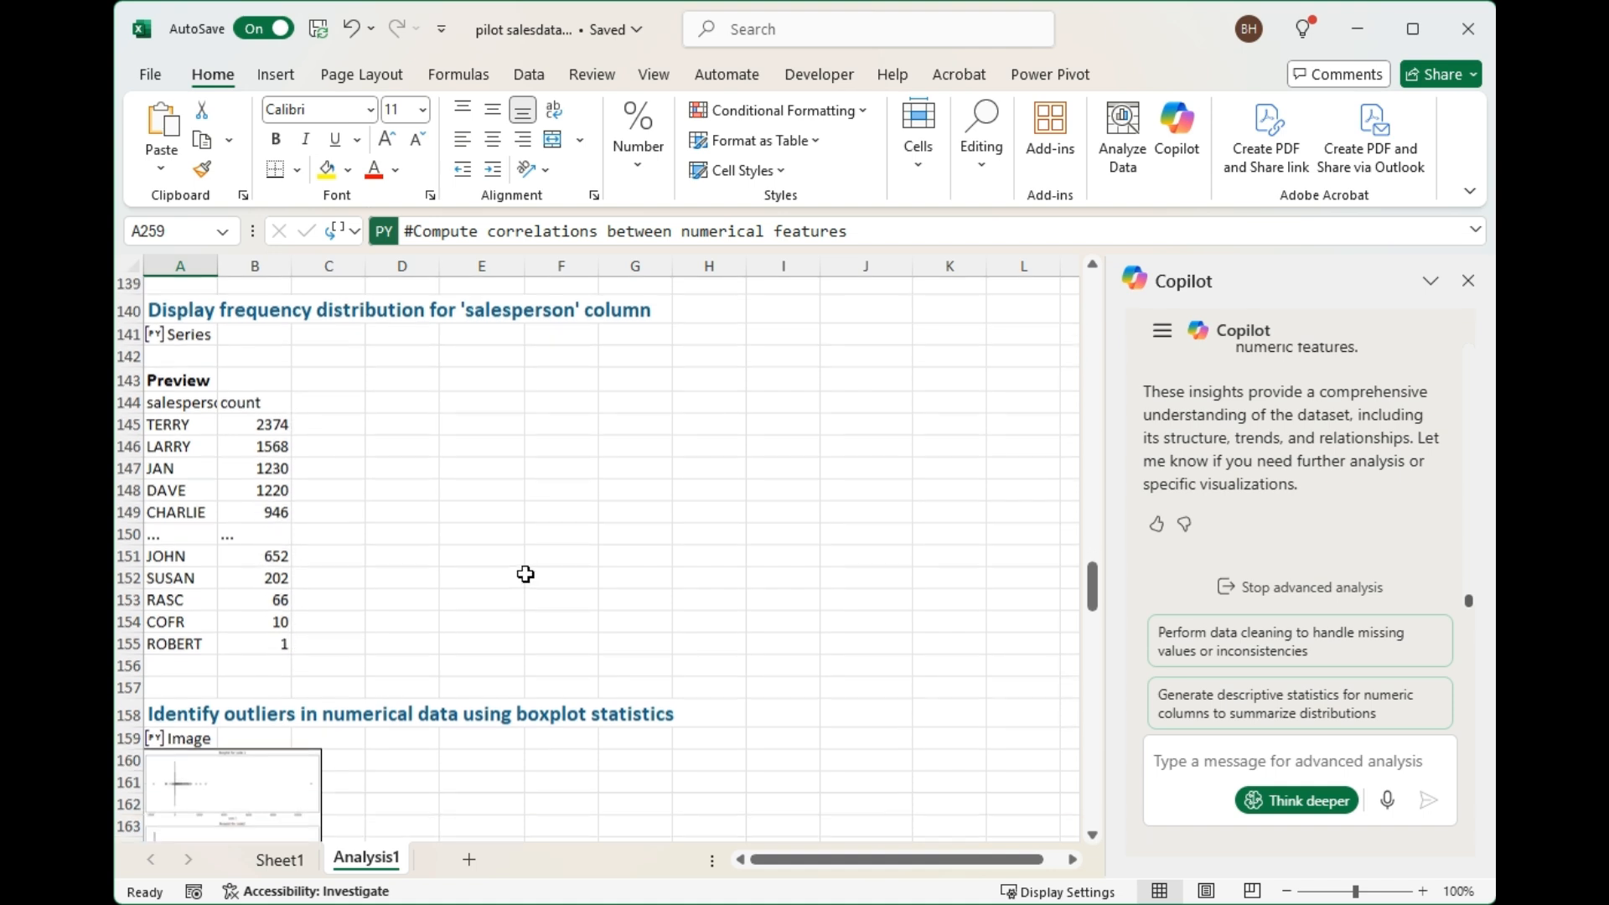
Widen the outlier boxplot image so that it spans columns A to H.
{"action": "scroll", "coordinate": [525, 574], "scroll_direction": "down", "scroll_amount": 2}
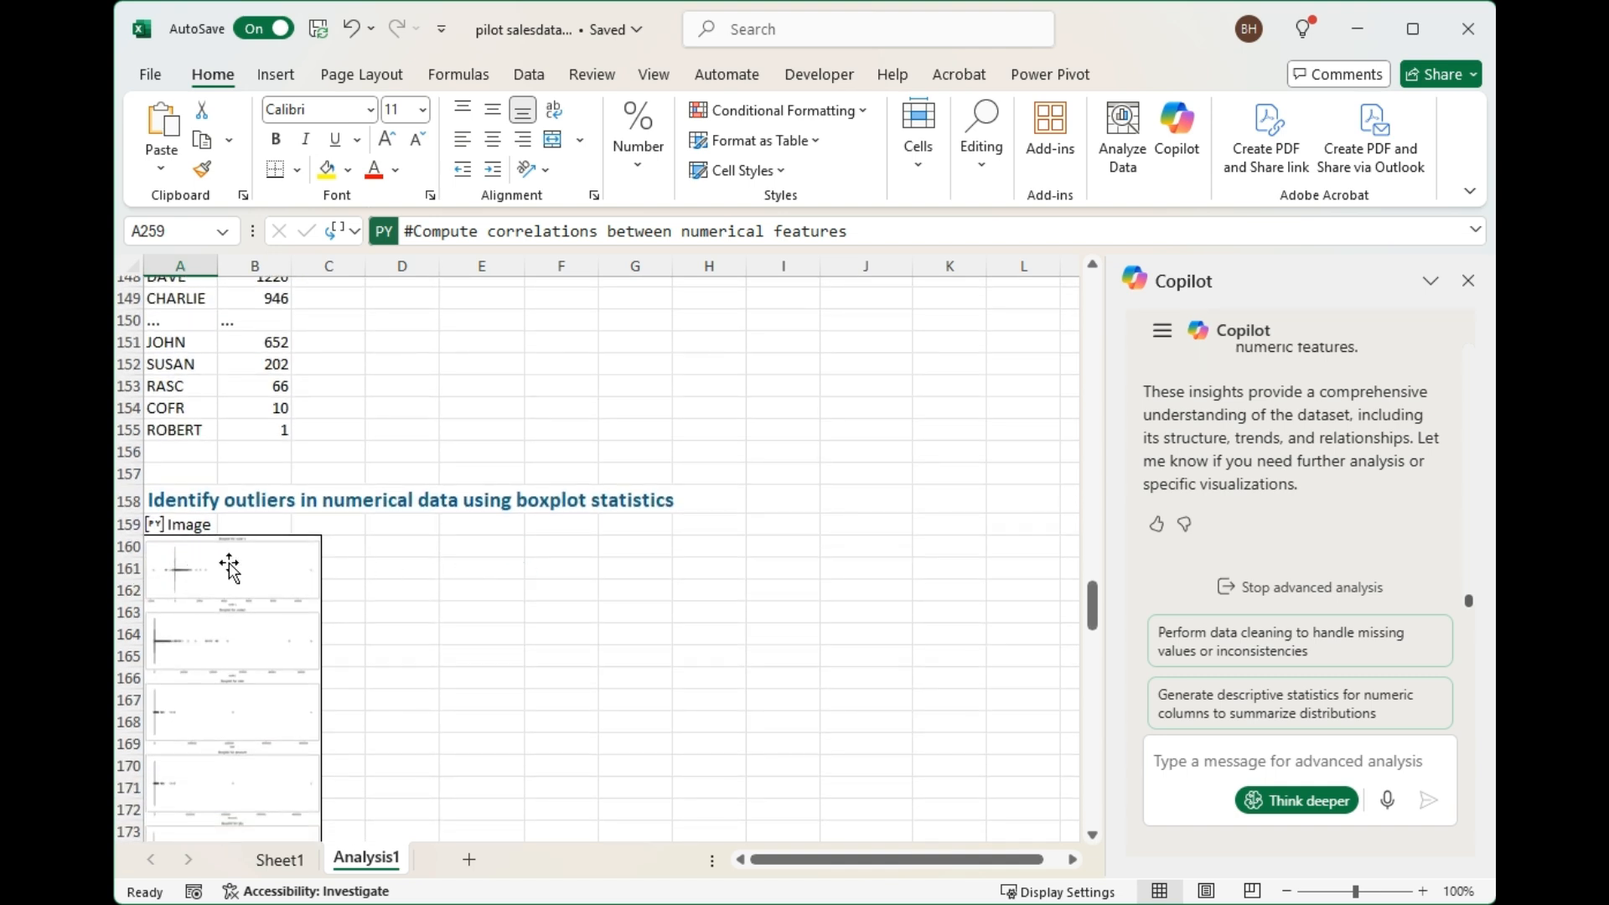
{"action": "left_click", "coordinate": [230, 631]}
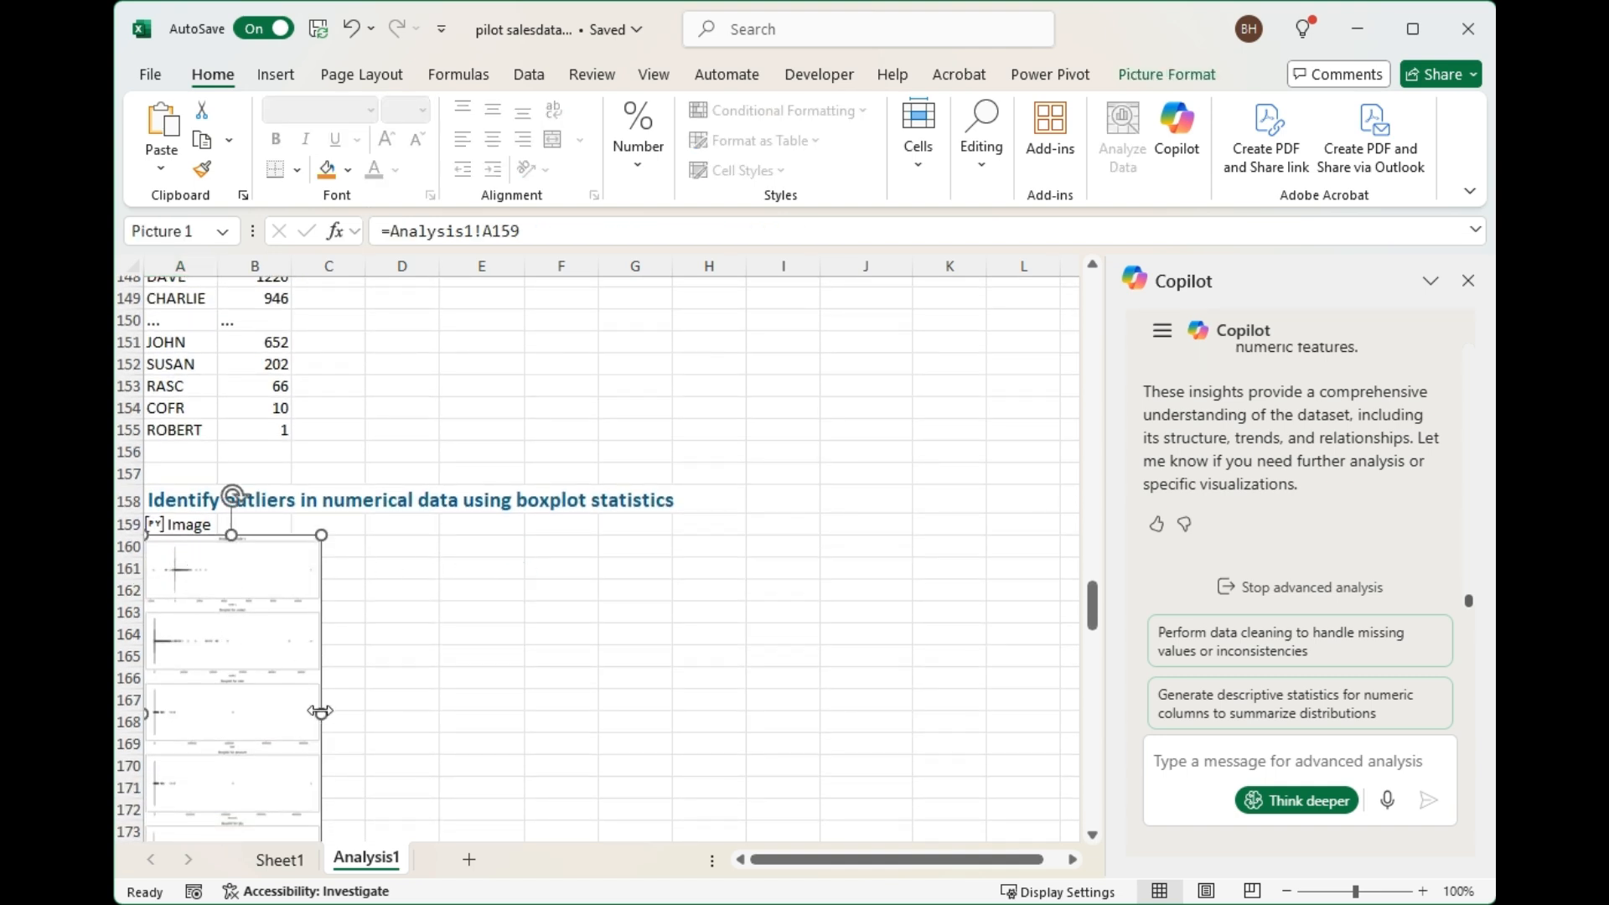
{"action": "left_click_drag", "start_coordinate": [325, 715], "coordinate": [722, 715]}
Examine the boxplots, date and billing date trend charts, type and salesperson aggregates, and correlations between numerical features.
{"action": "scroll", "coordinate": [571, 758], "scroll_direction": "down", "scroll_amount": 2}
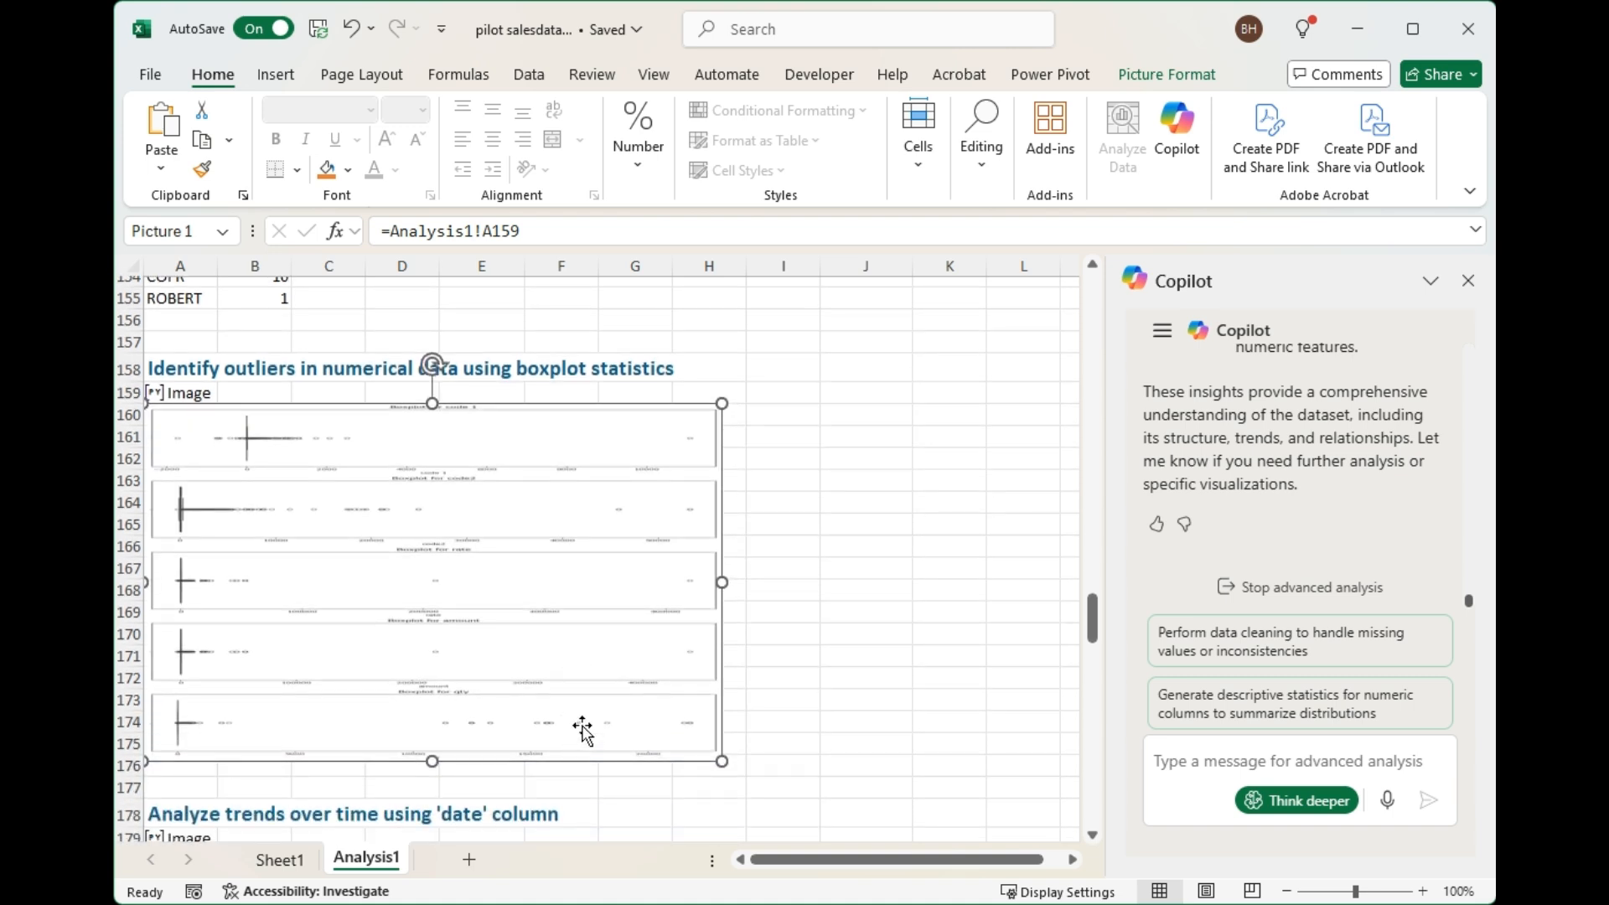
{"action": "scroll", "coordinate": [582, 729], "scroll_direction": "down", "scroll_amount": 5}
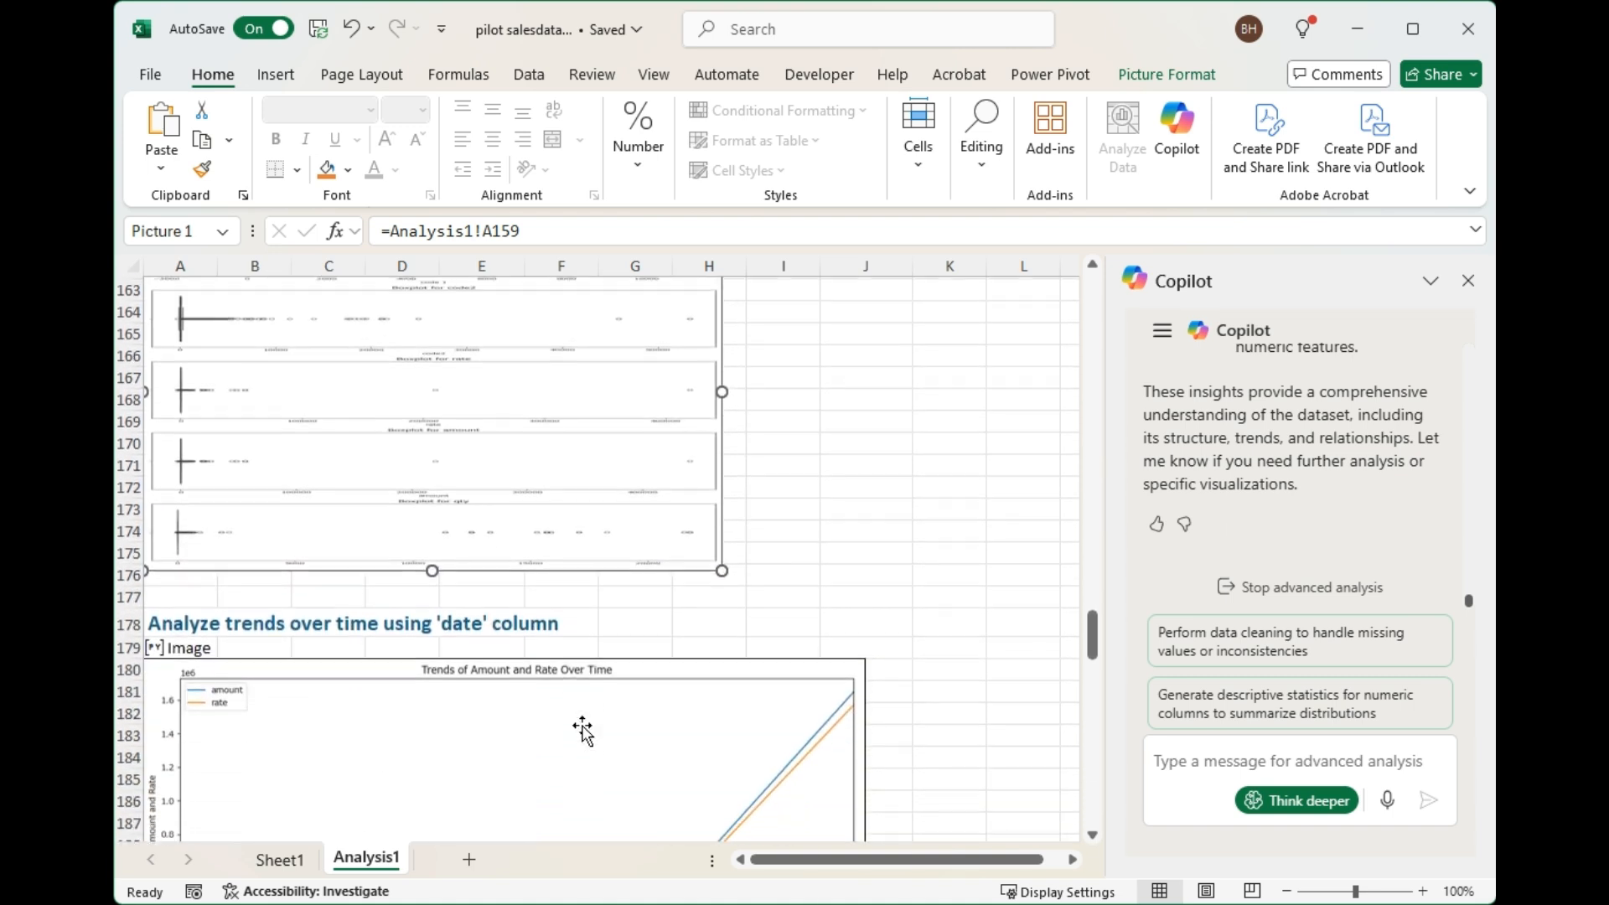
{"action": "scroll", "coordinate": [582, 729], "scroll_direction": "down", "scroll_amount": 2}
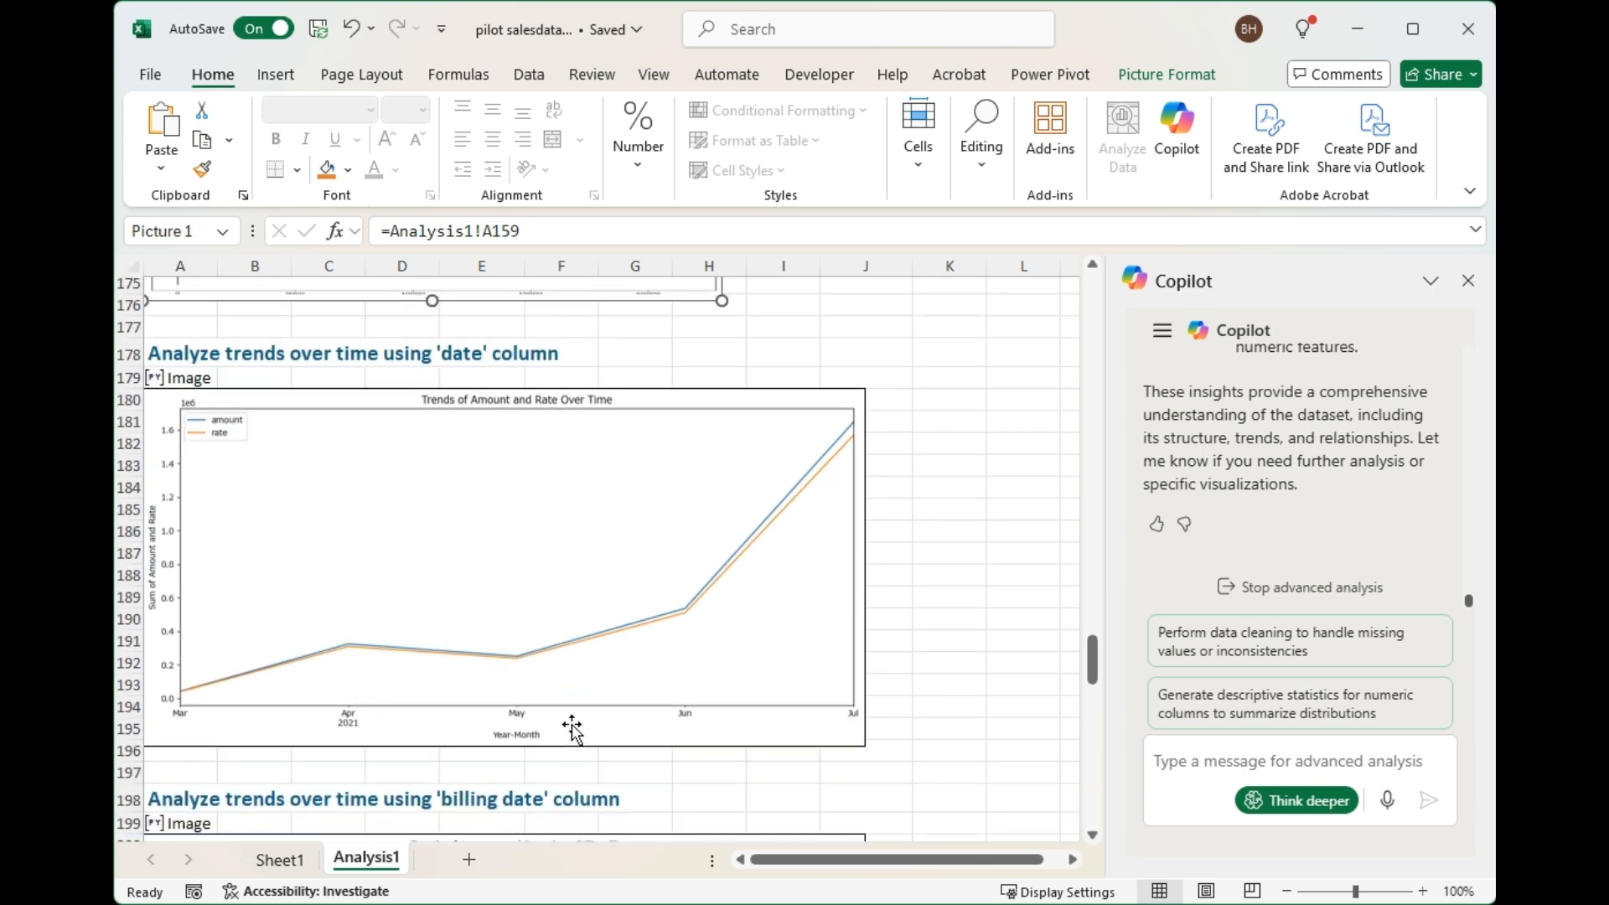
{"action": "scroll", "coordinate": [616, 703], "scroll_direction": "down", "scroll_amount": 6}
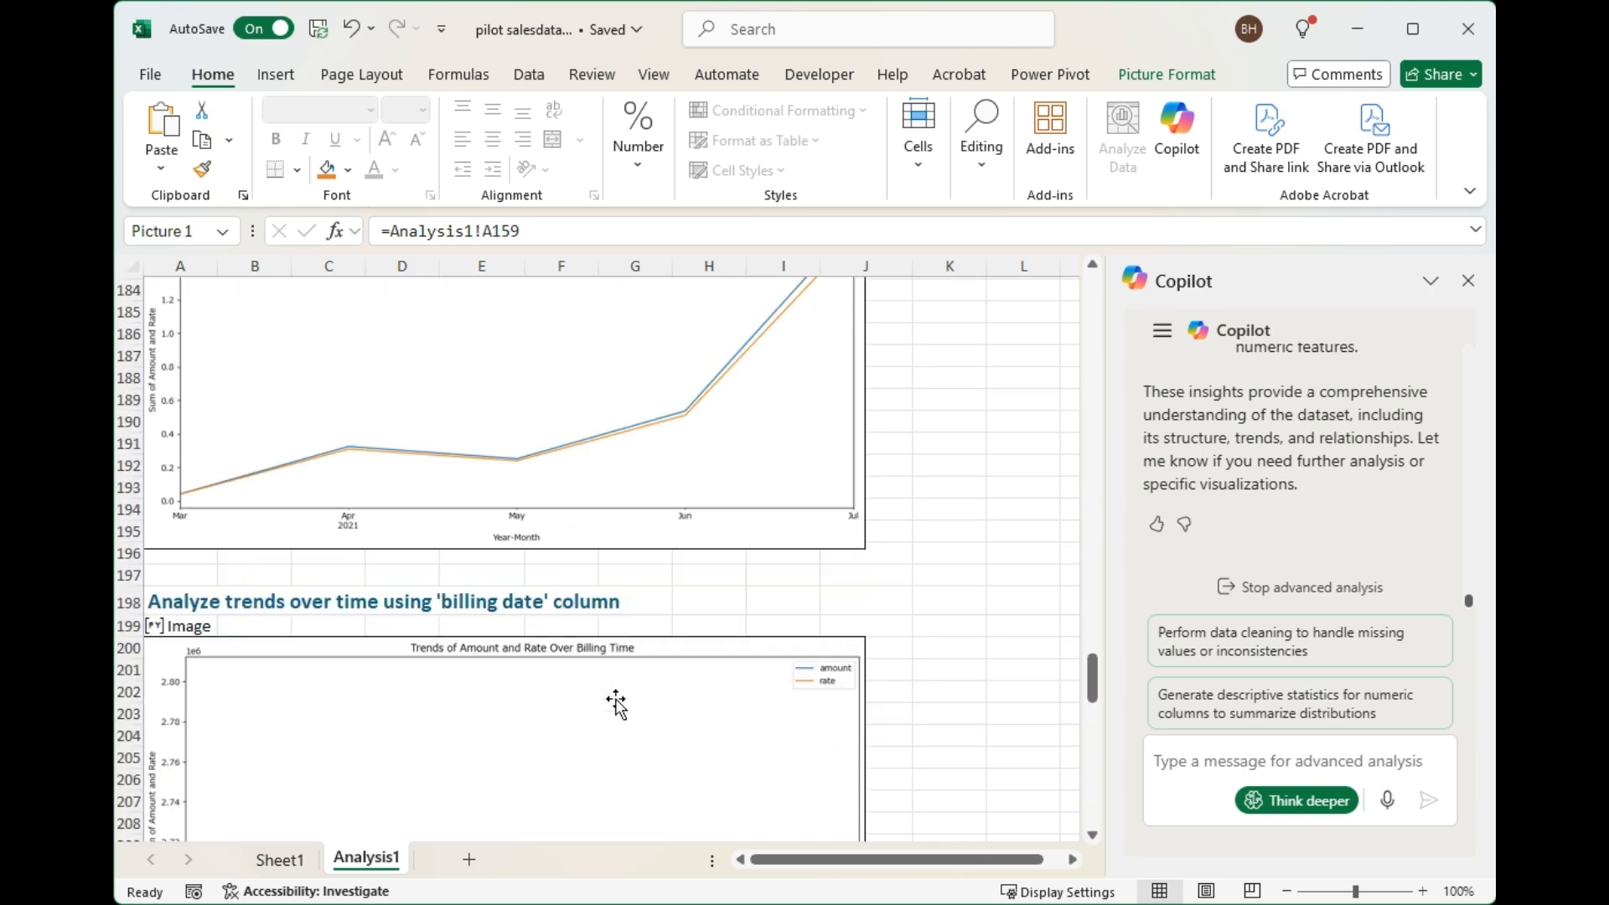
{"action": "scroll", "coordinate": [616, 704], "scroll_direction": "down", "scroll_amount": 2}
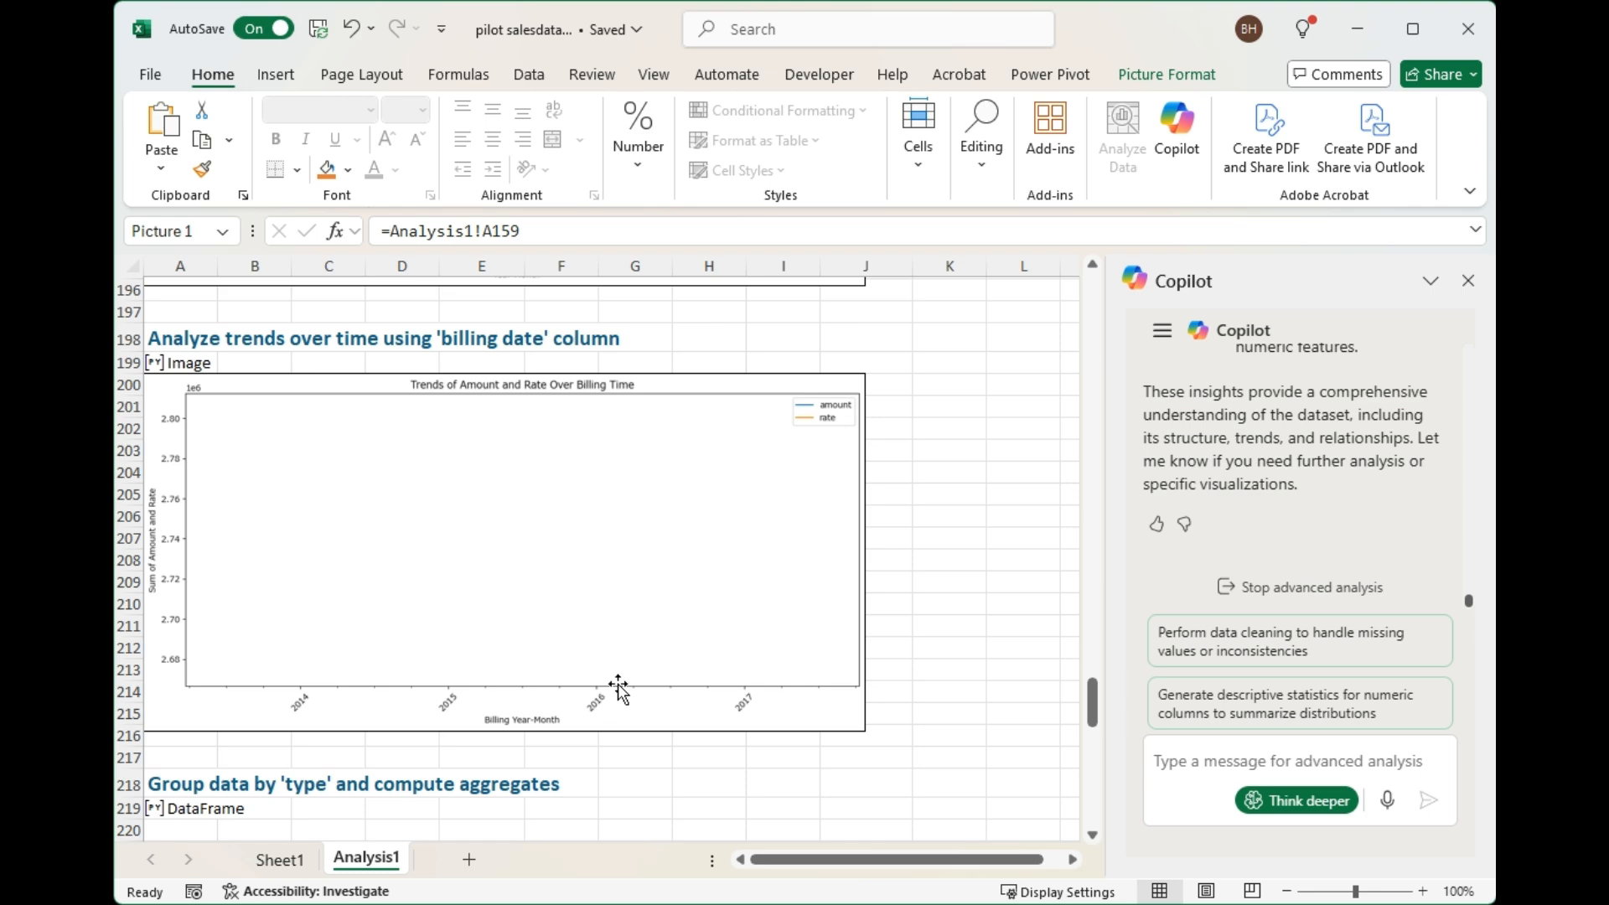
{"action": "scroll", "coordinate": [684, 611], "scroll_direction": "down", "scroll_amount": 1}
{"action": "scroll", "coordinate": [683, 611], "scroll_direction": "down", "scroll_amount": 4}
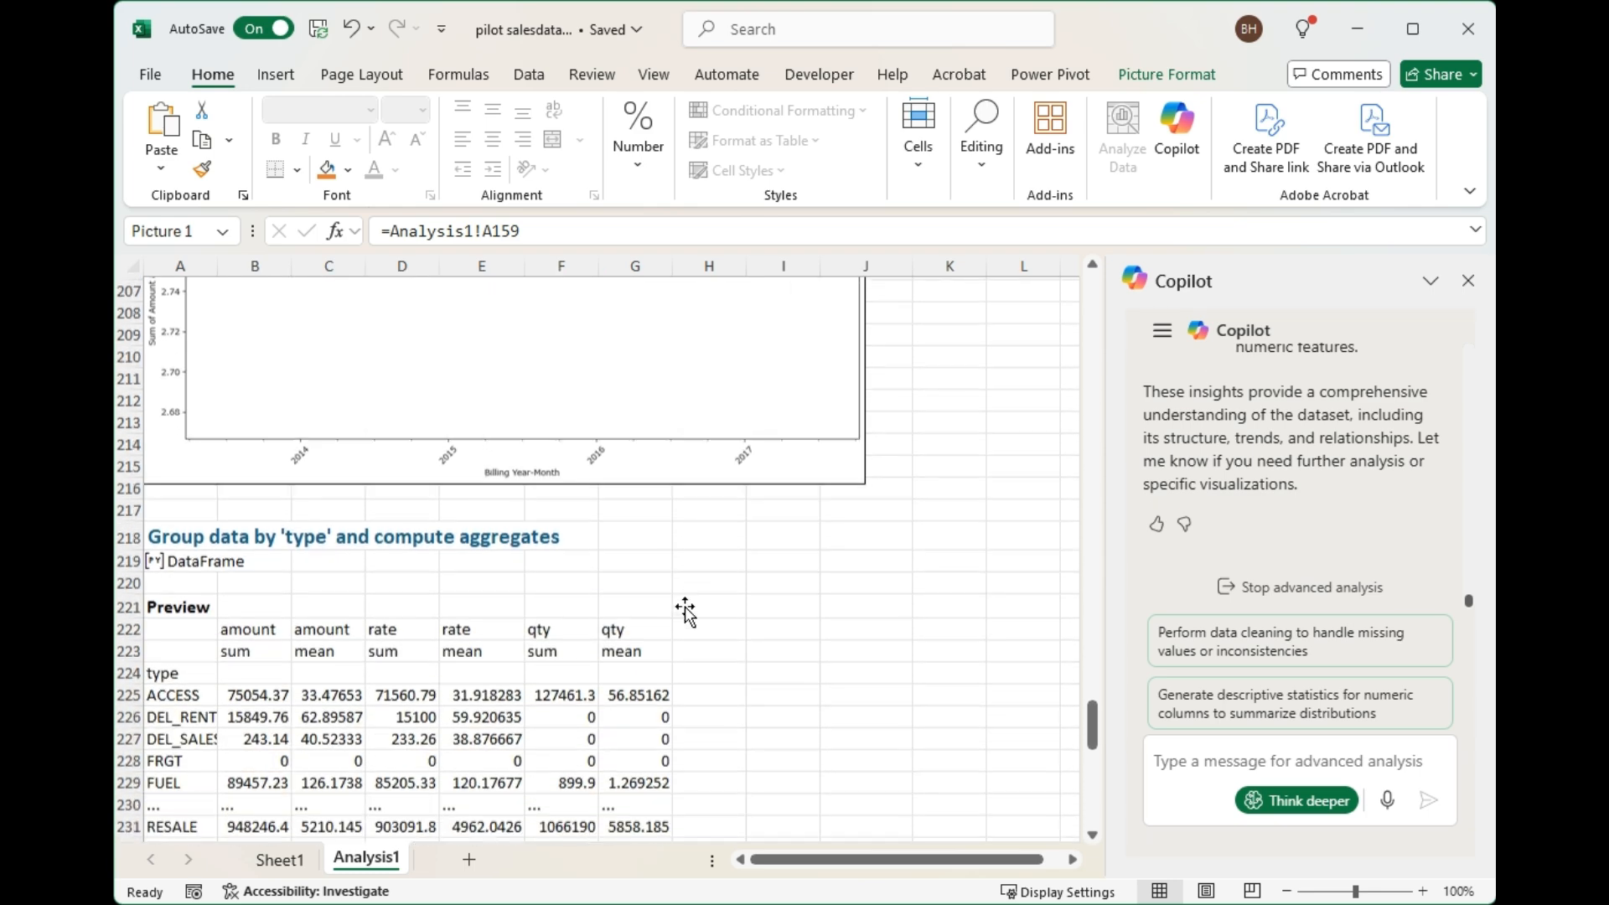
{"action": "scroll", "coordinate": [685, 612], "scroll_direction": "down", "scroll_amount": 2}
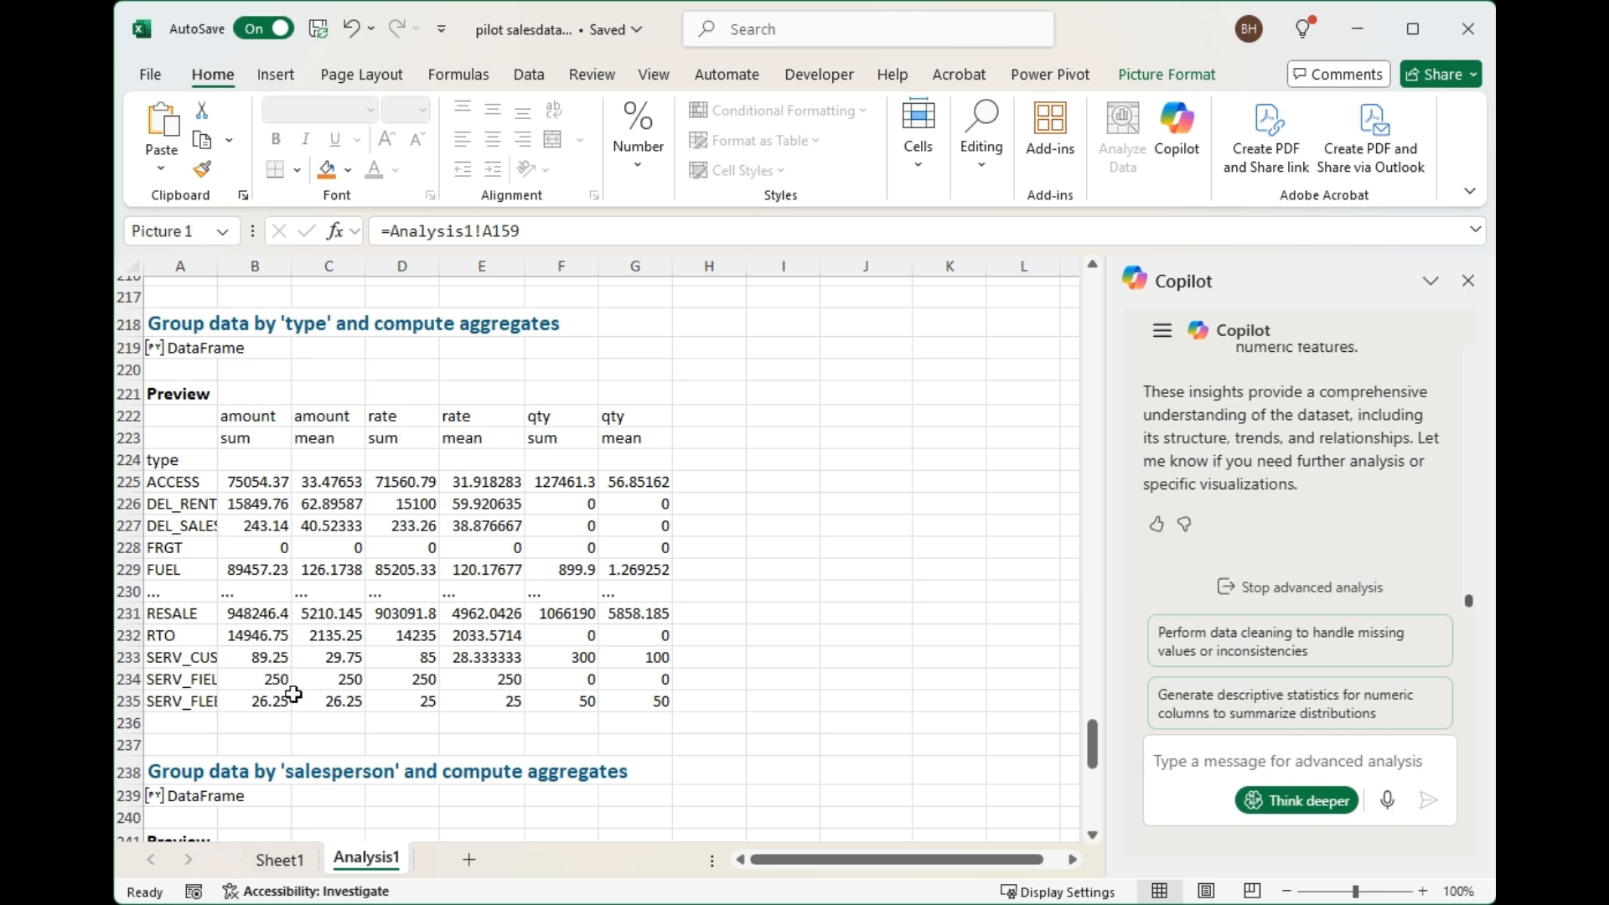
{"action": "scroll", "coordinate": [339, 719], "scroll_direction": "down", "scroll_amount": 3}
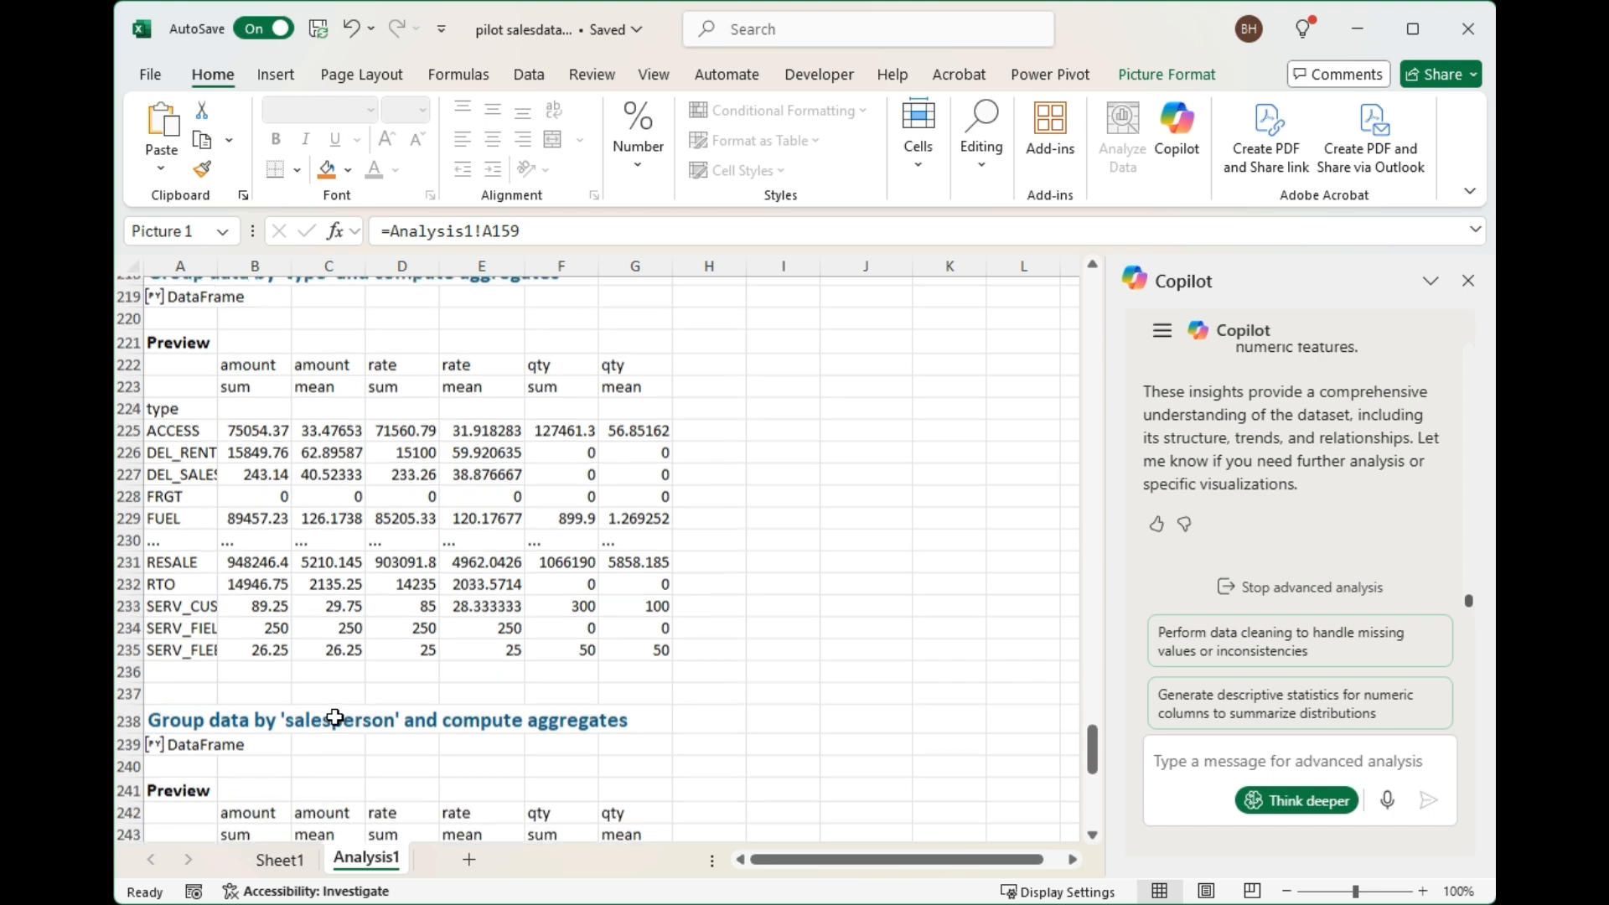
{"action": "scroll", "coordinate": [369, 692], "scroll_direction": "down", "scroll_amount": 4}
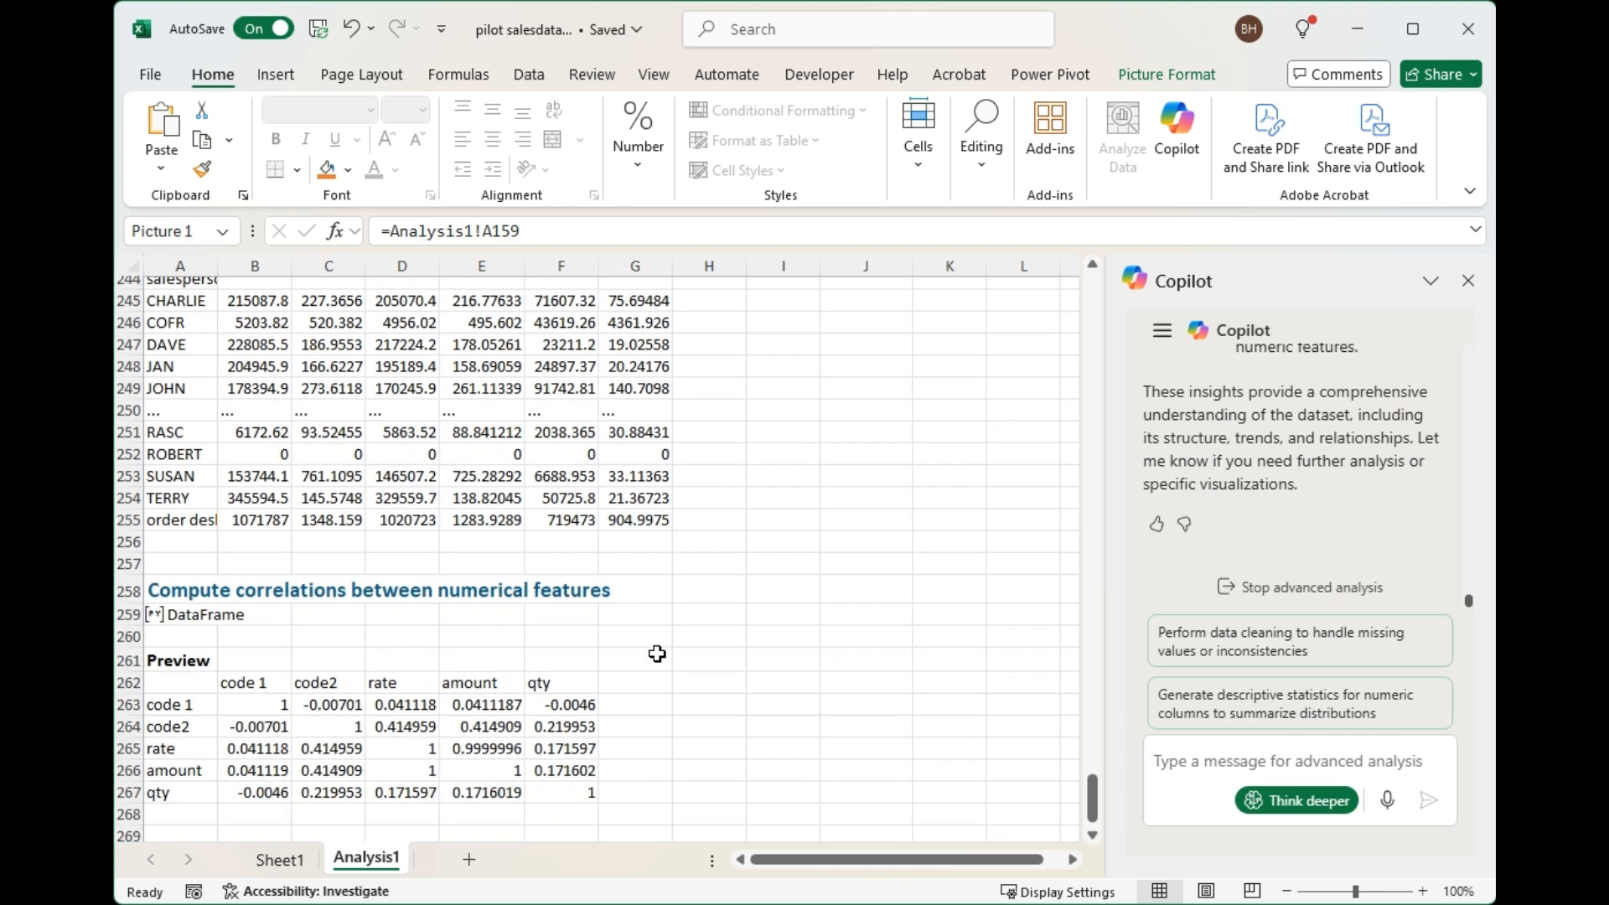
{"action": "scroll", "coordinate": [657, 653], "scroll_direction": "down", "scroll_amount": 4}
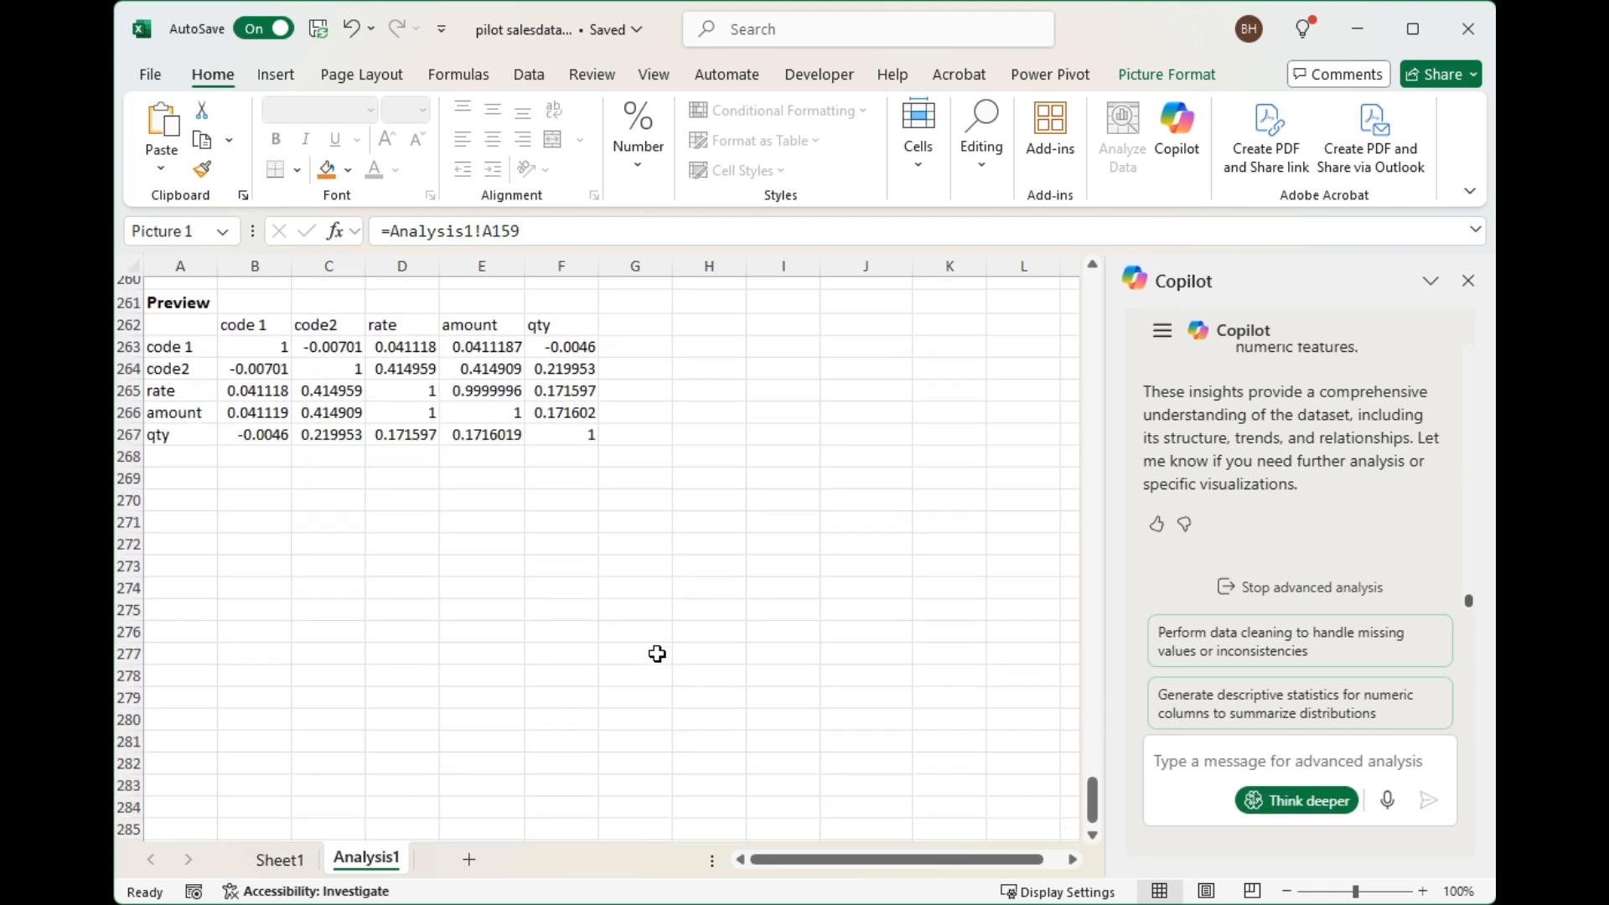
{"action": "scroll", "coordinate": [657, 654], "scroll_direction": "up", "scroll_amount": 5}
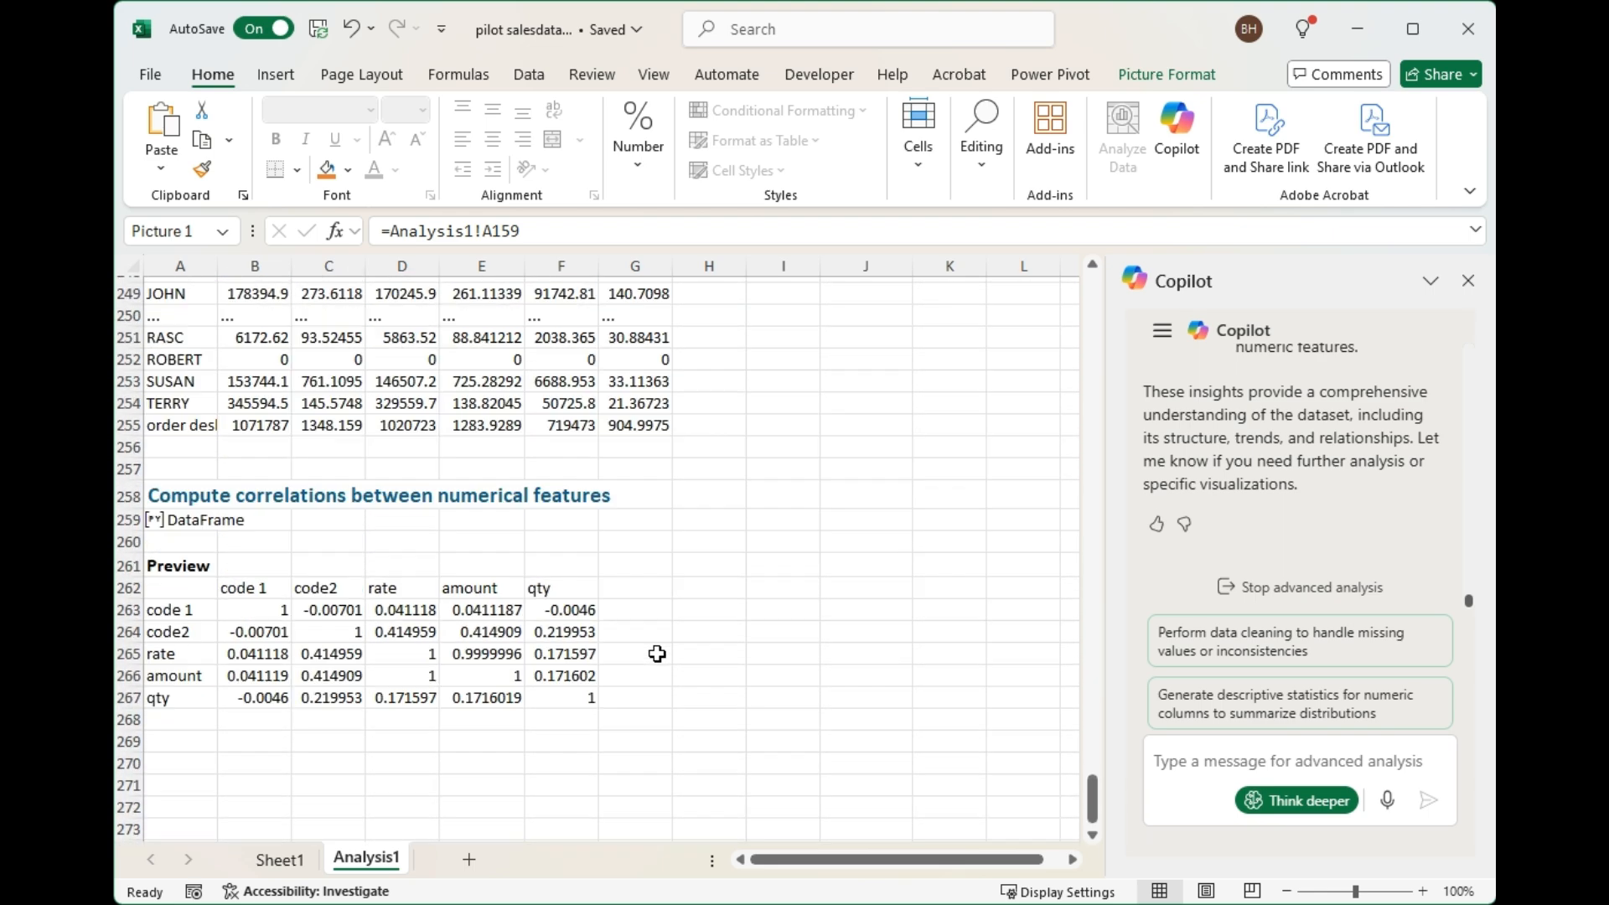
Look back over the salesperson and type aggregates and the billing date trend chart on the Analysis1 sheet.
{"action": "scroll", "coordinate": [657, 653], "scroll_direction": "up", "scroll_amount": 6}
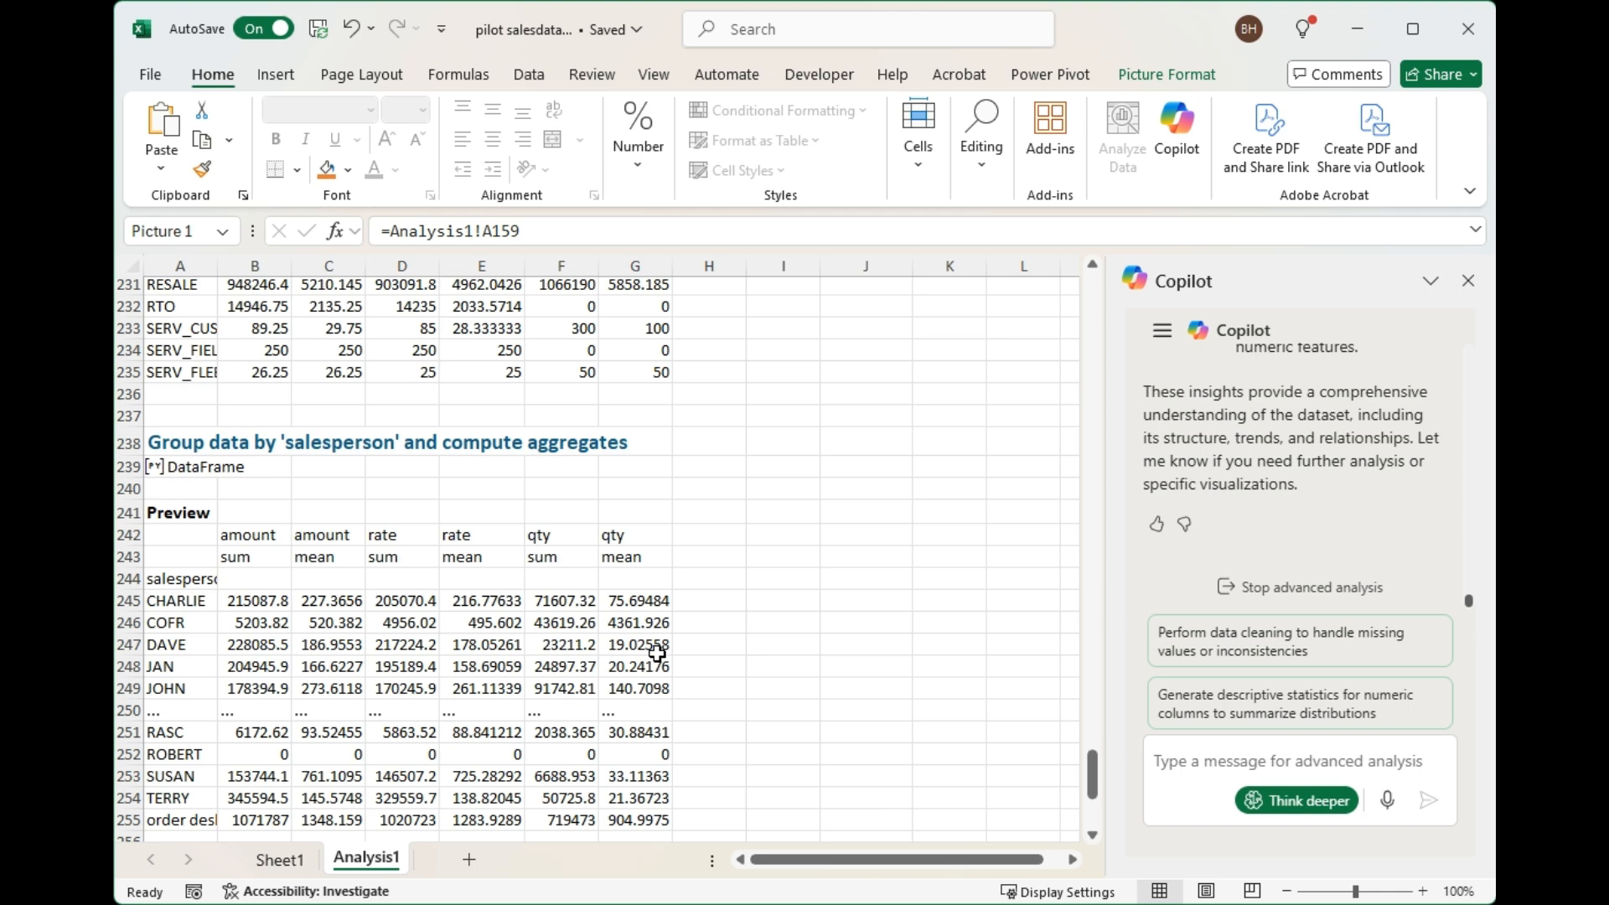
{"action": "scroll", "coordinate": [657, 653], "scroll_direction": "up", "scroll_amount": 5}
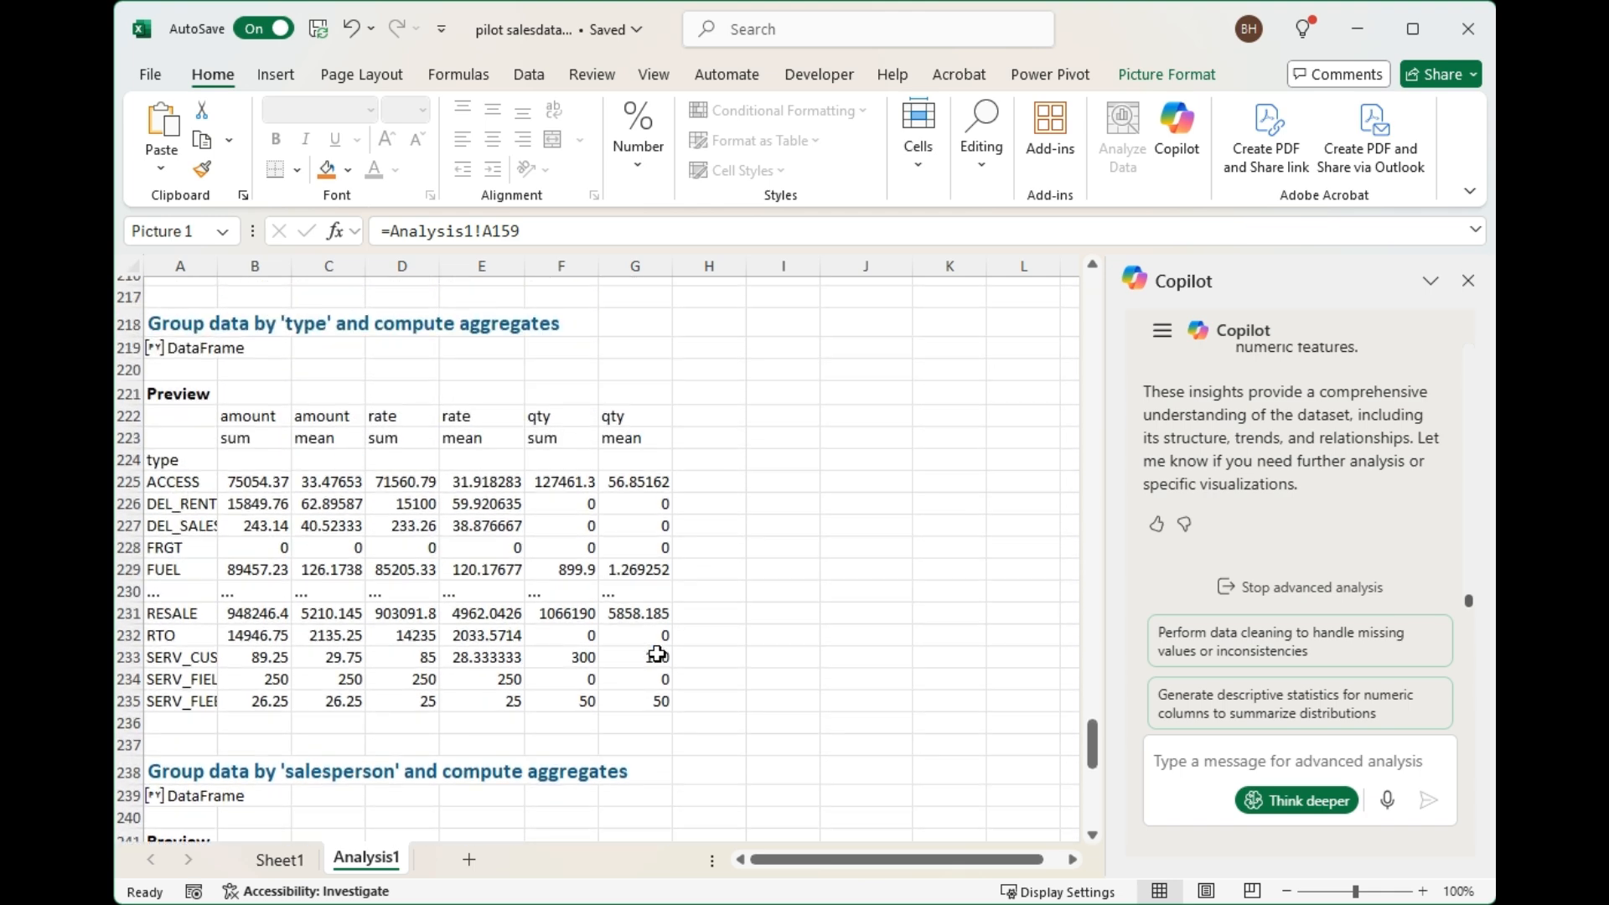
{"action": "scroll", "coordinate": [656, 653], "scroll_direction": "up", "scroll_amount": 5}
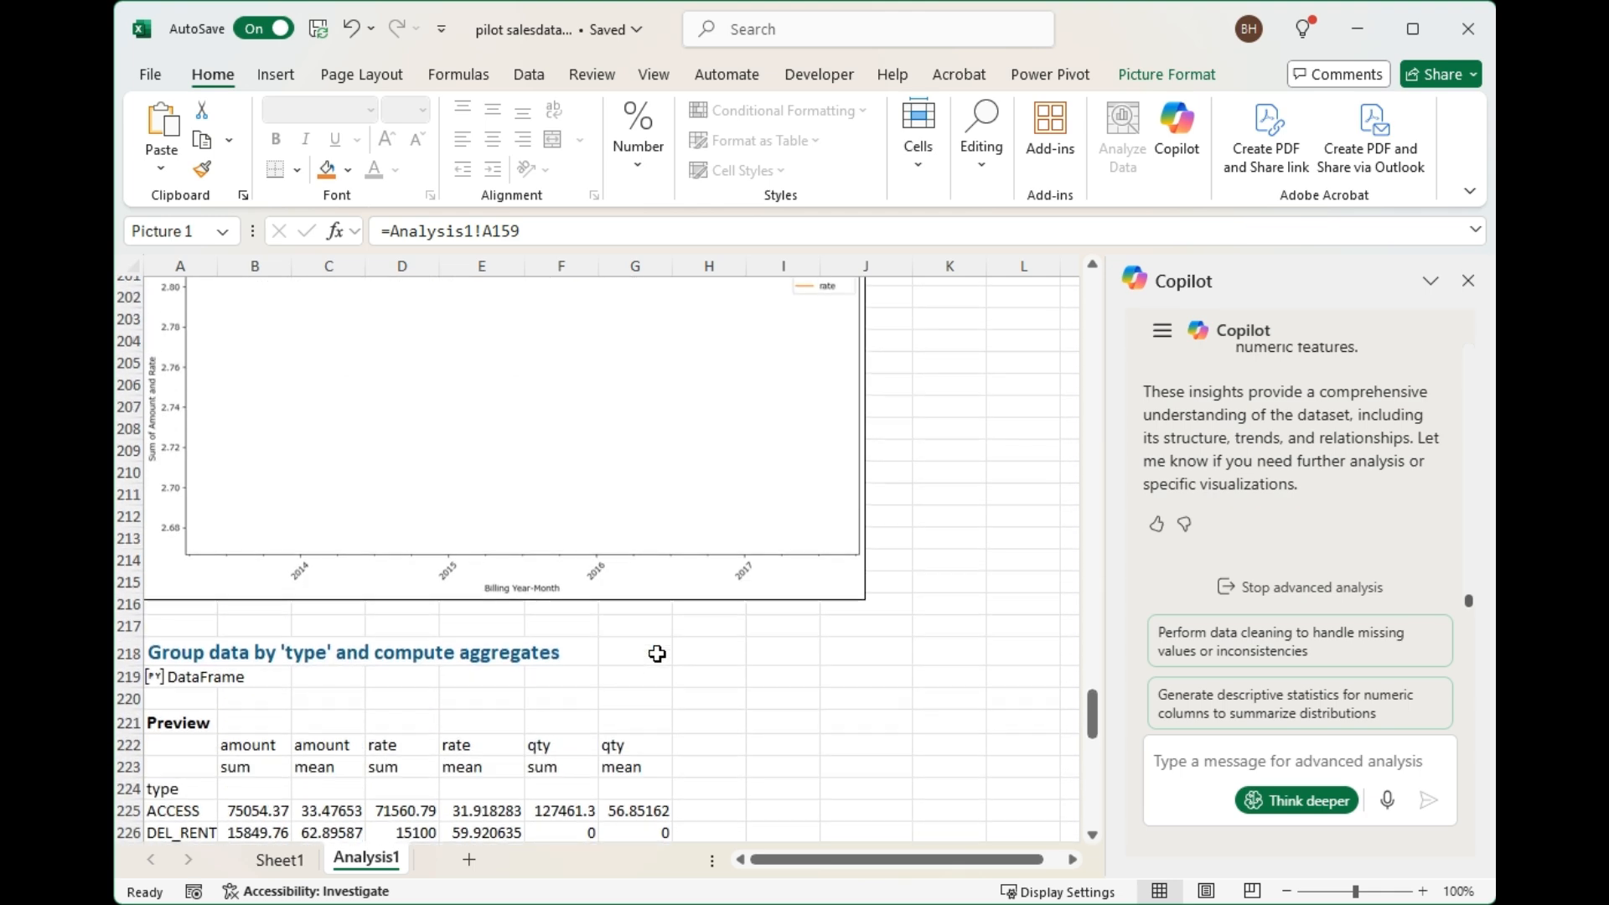
{"action": "scroll", "coordinate": [657, 653], "scroll_direction": "up", "scroll_amount": 7}
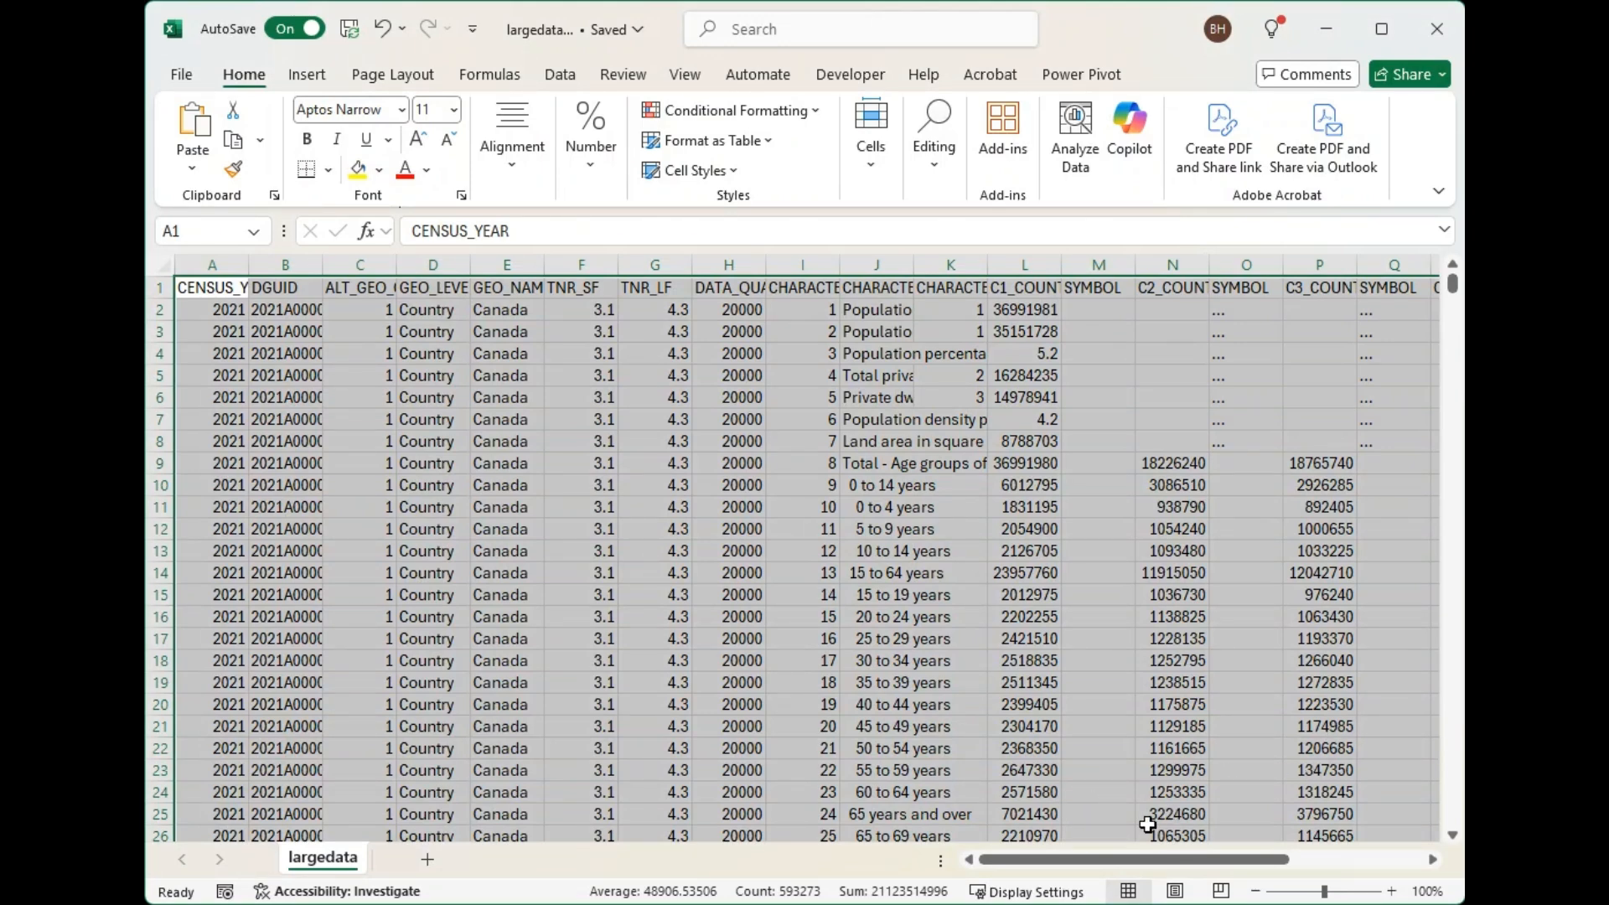
Convert the selected census data on the largedata sheet into a table with its first row as headers.
{"action": "left_click_drag", "start_coordinate": [1130, 855], "coordinate": [972, 862]}
{"action": "left_click", "coordinate": [307, 75]}
{"action": "left_click", "coordinate": [191, 124]}
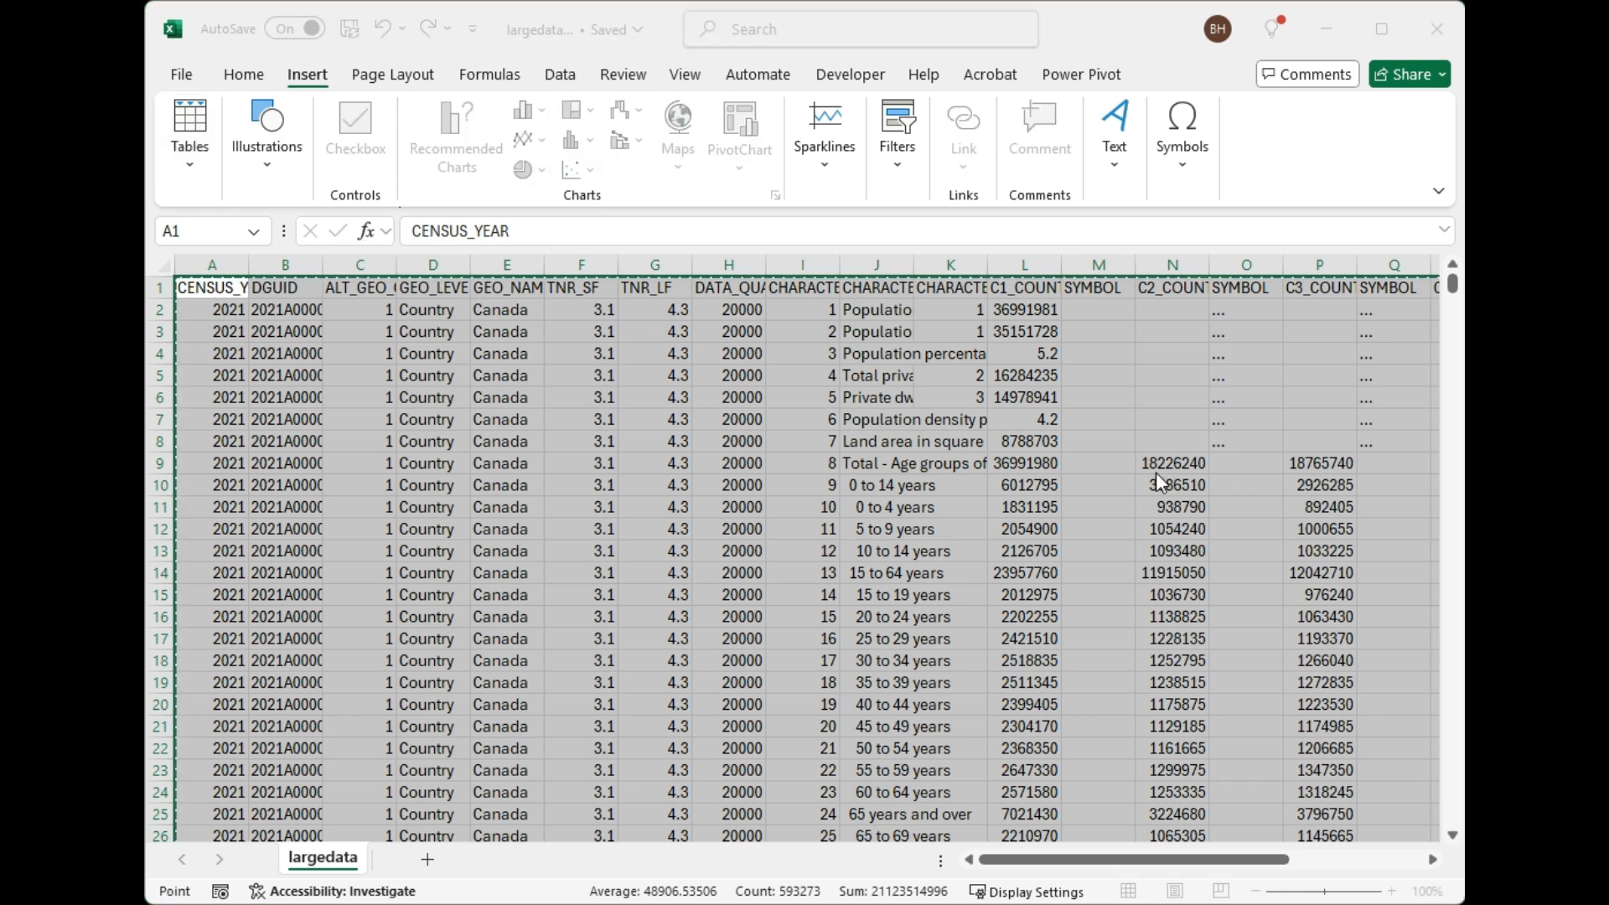
{"action": "key", "text": "Return"}
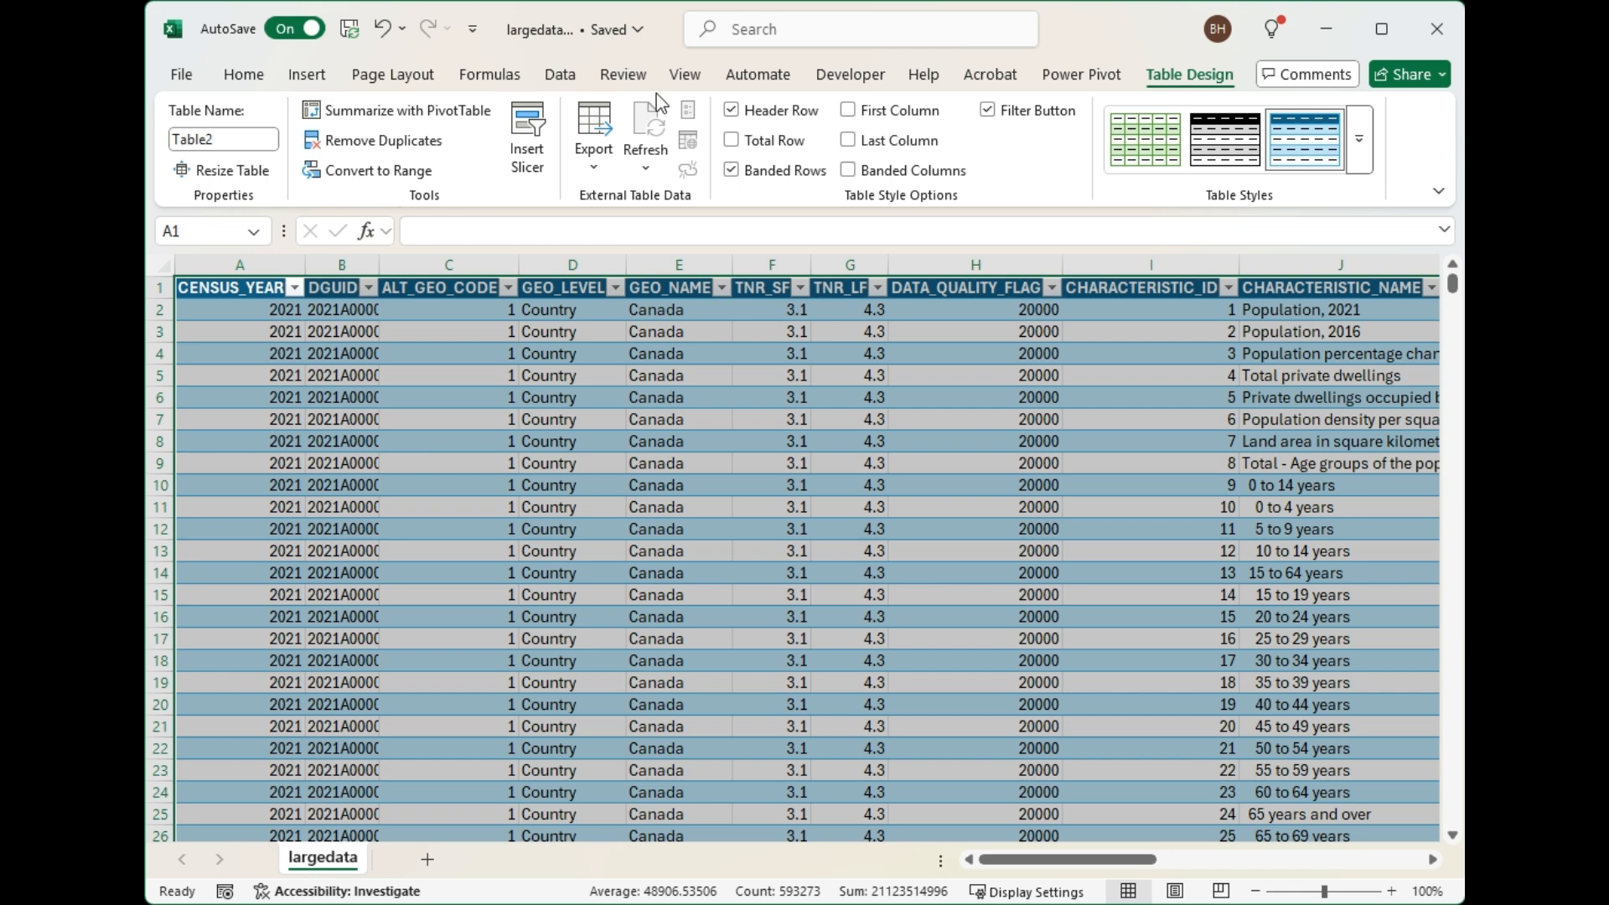
Have Copilot show data insights for the census table and start its deeper Python analysis with think deeper.
{"action": "left_click", "coordinate": [244, 79]}
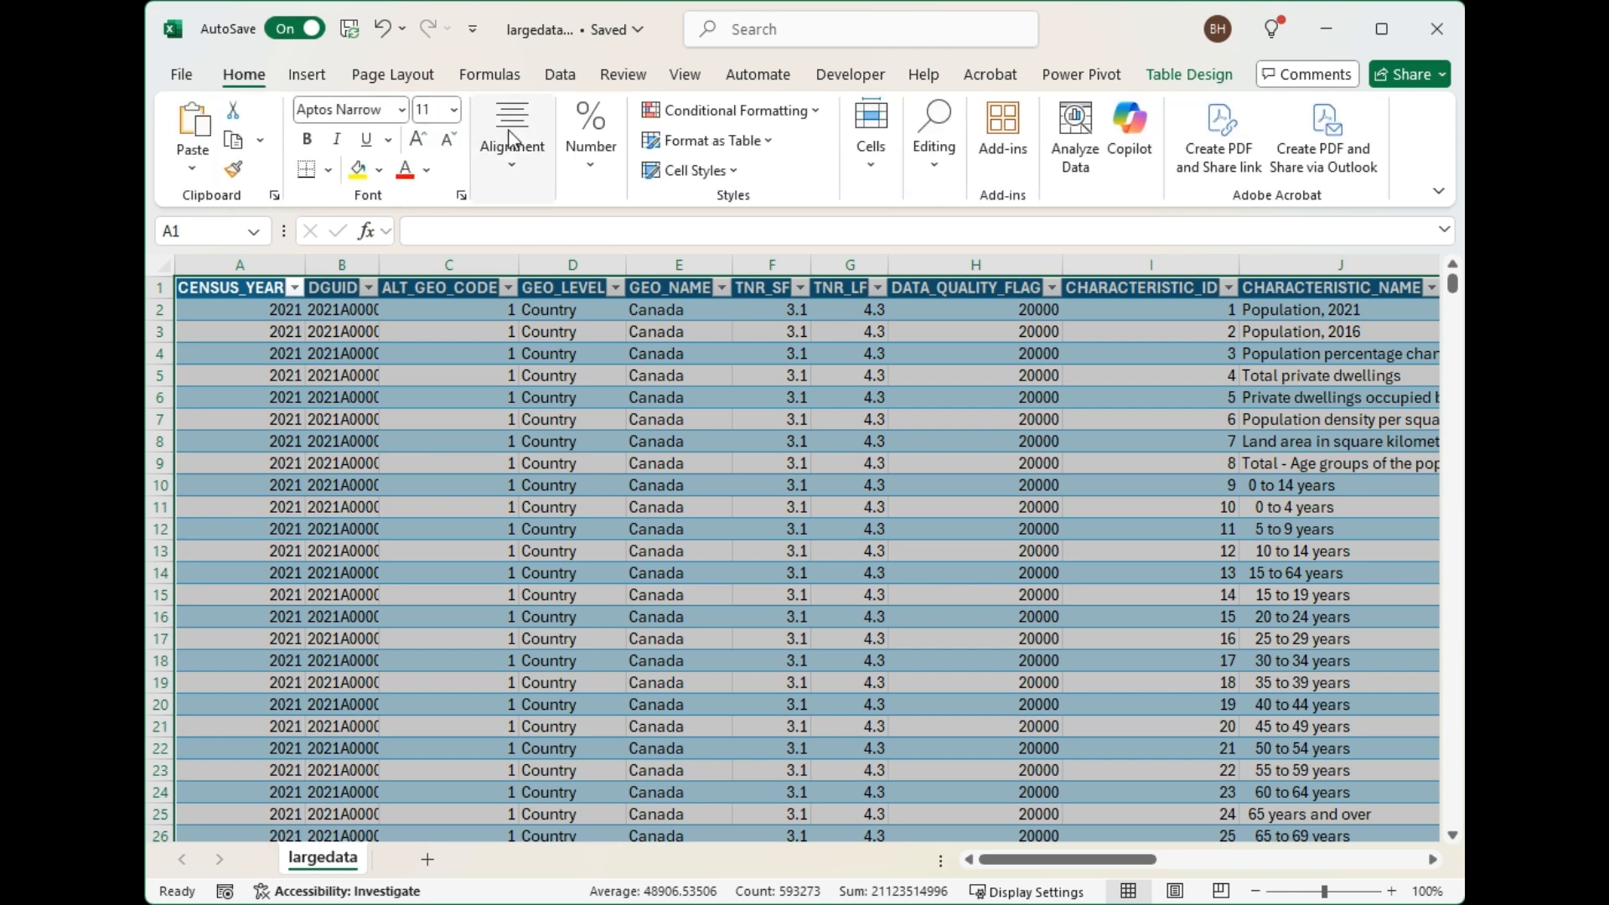
{"action": "left_click", "coordinate": [1130, 124]}
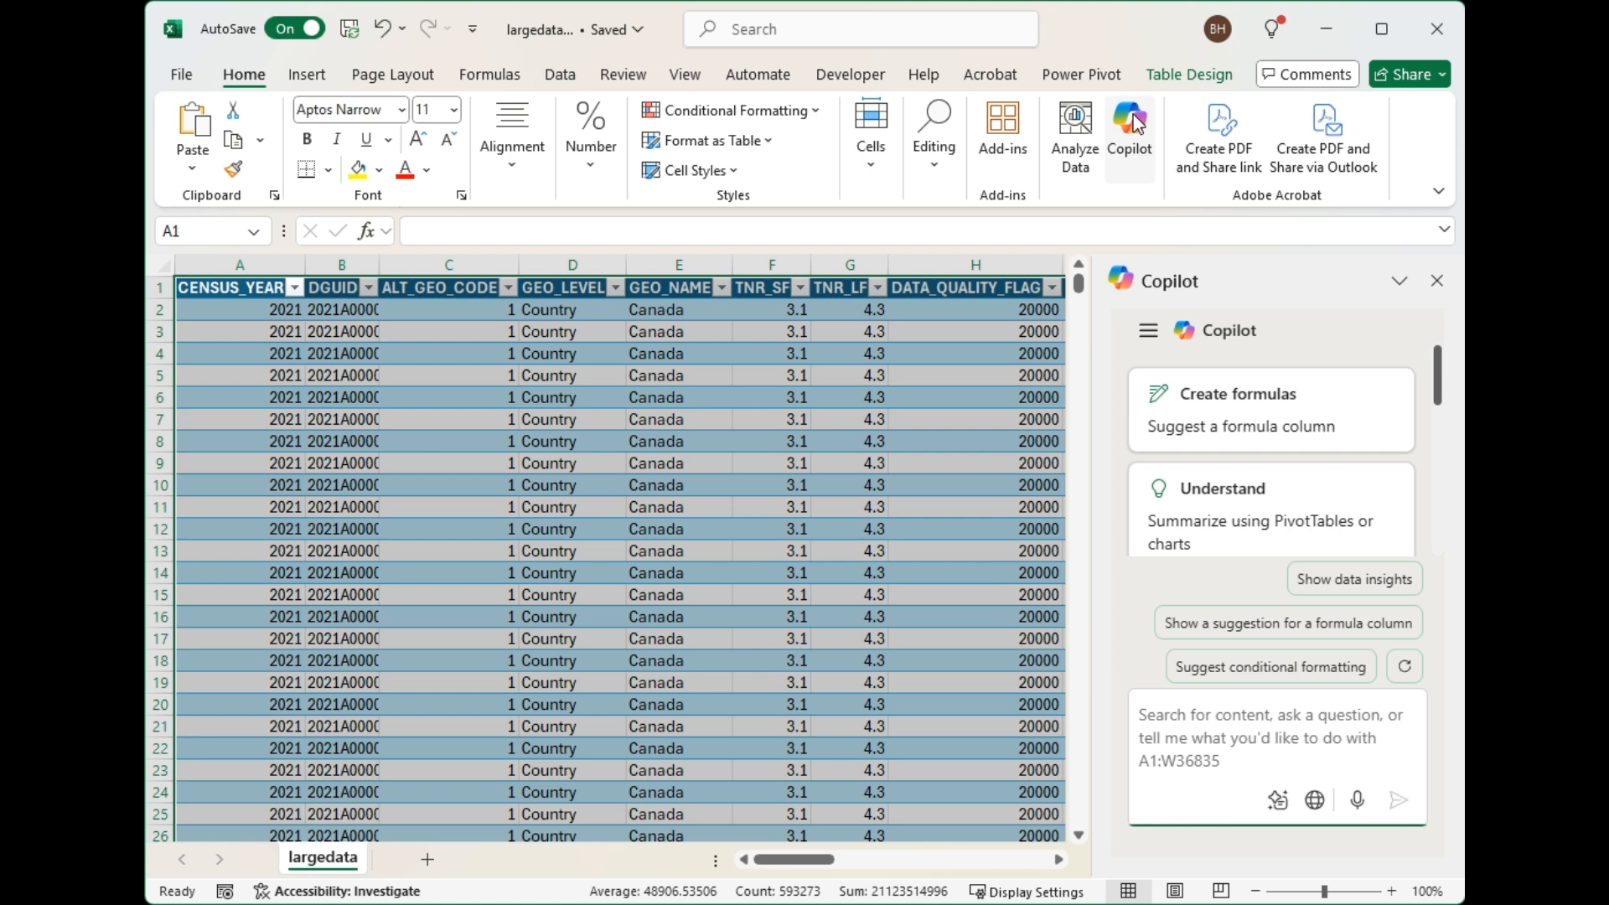
{"action": "left_click", "coordinate": [1139, 714]}
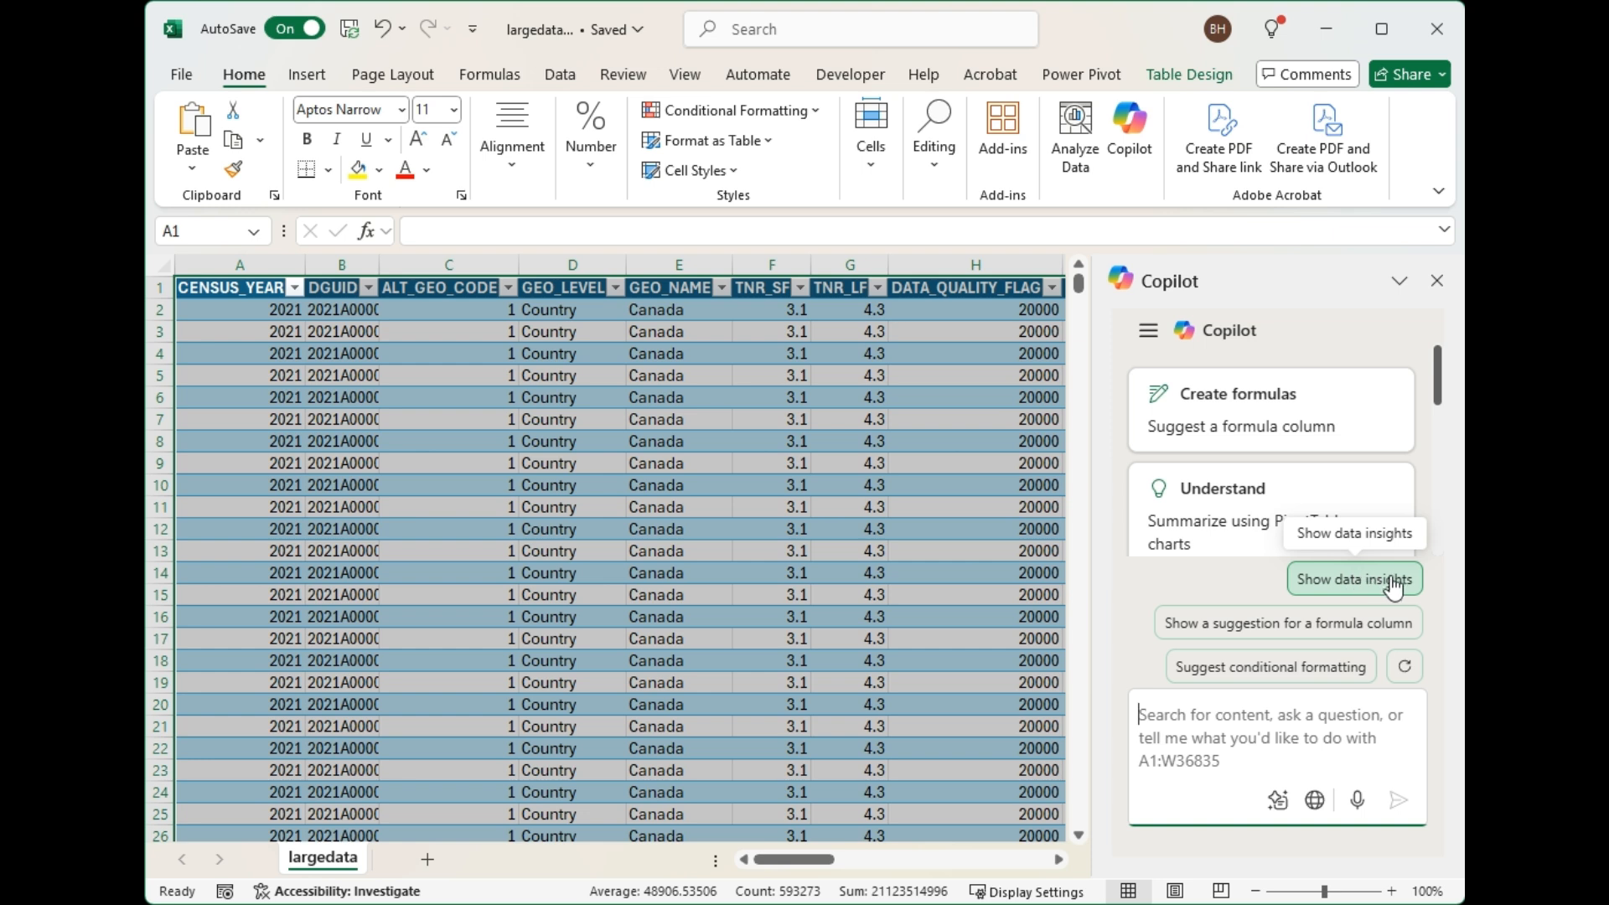
{"action": "left_click", "coordinate": [1347, 584]}
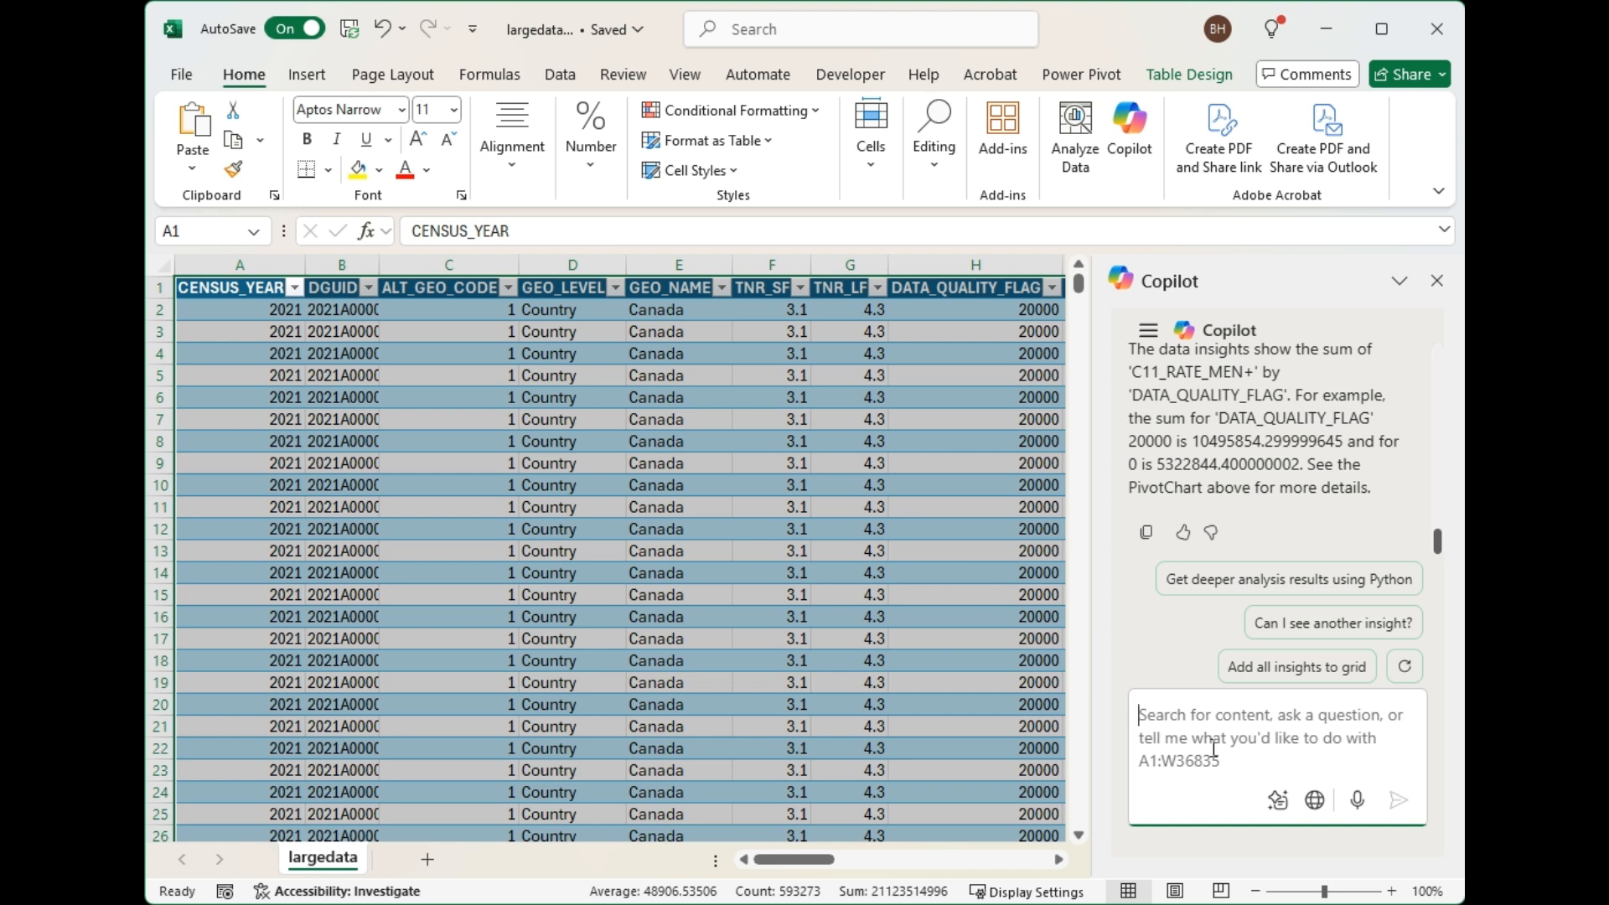
{"action": "left_click", "coordinate": [1224, 585]}
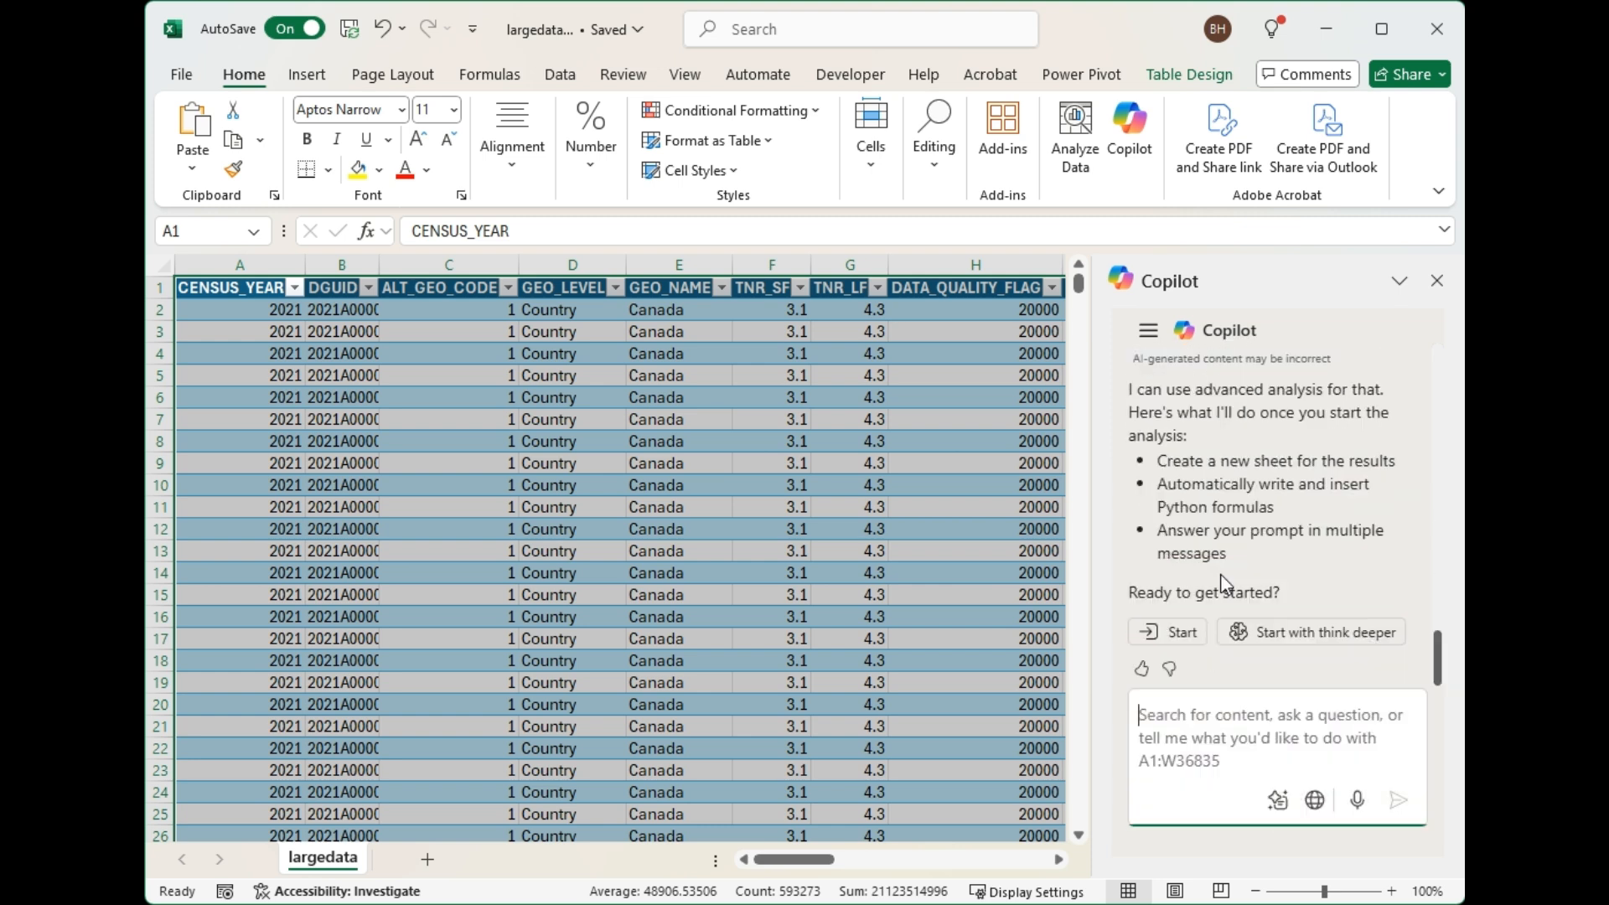
{"action": "left_click", "coordinate": [1306, 636]}
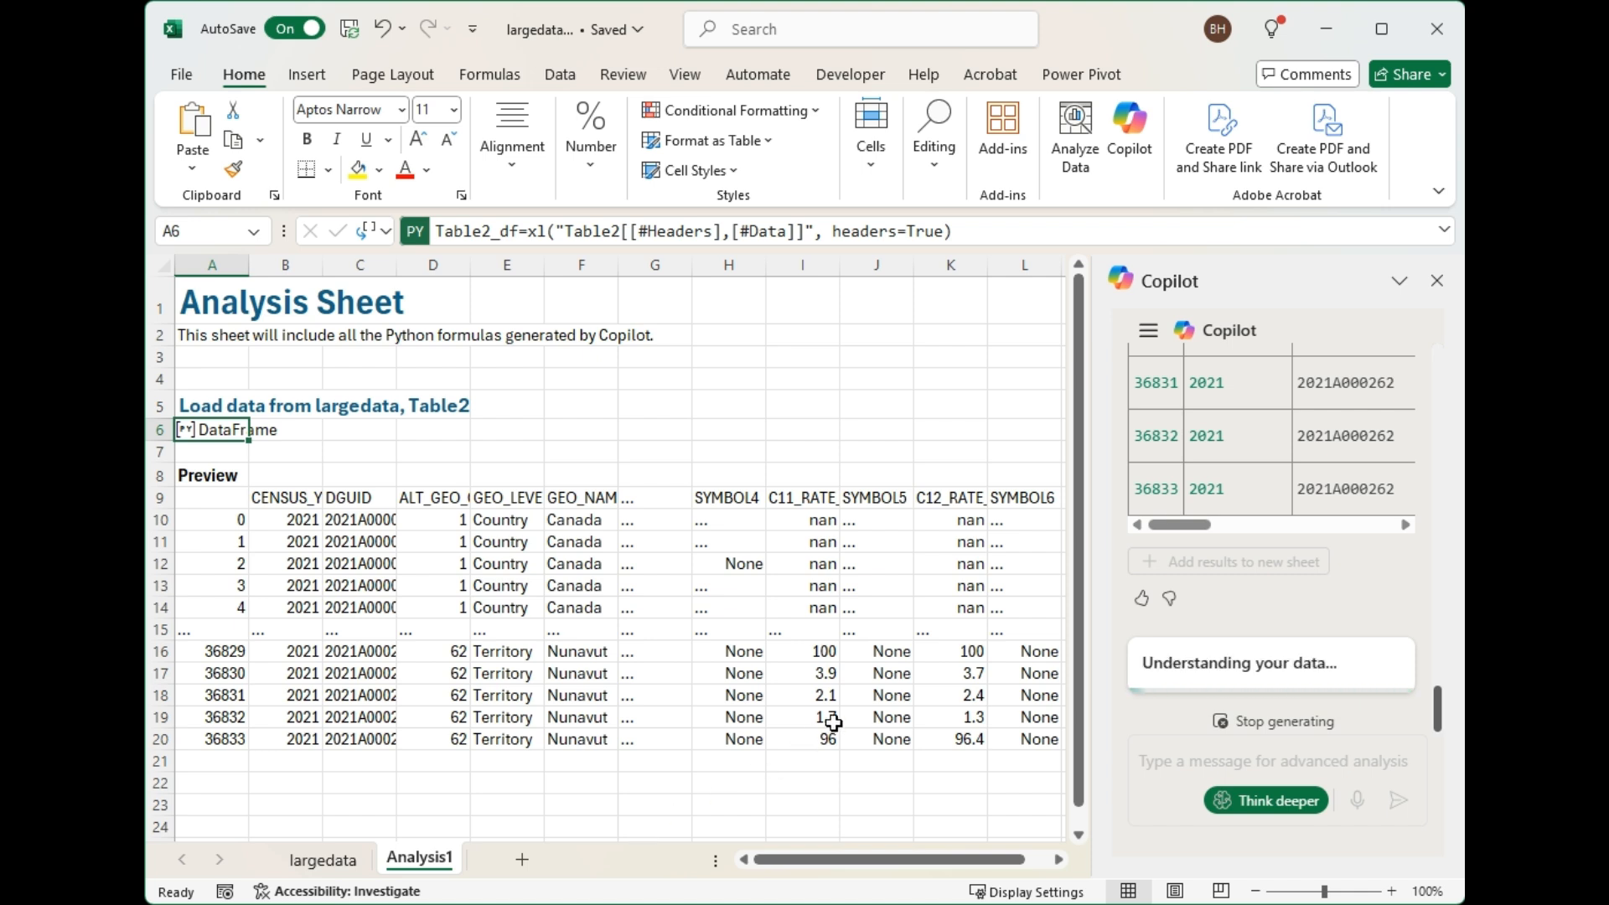
Review the census Analysis1 sheet, covering derived metrics, correlations, grouped characteristics, distributions, summary statistics, characteristic notes and the loaded data preview.
{"action": "scroll", "coordinate": [834, 722], "scroll_direction": "down", "scroll_amount": 2}
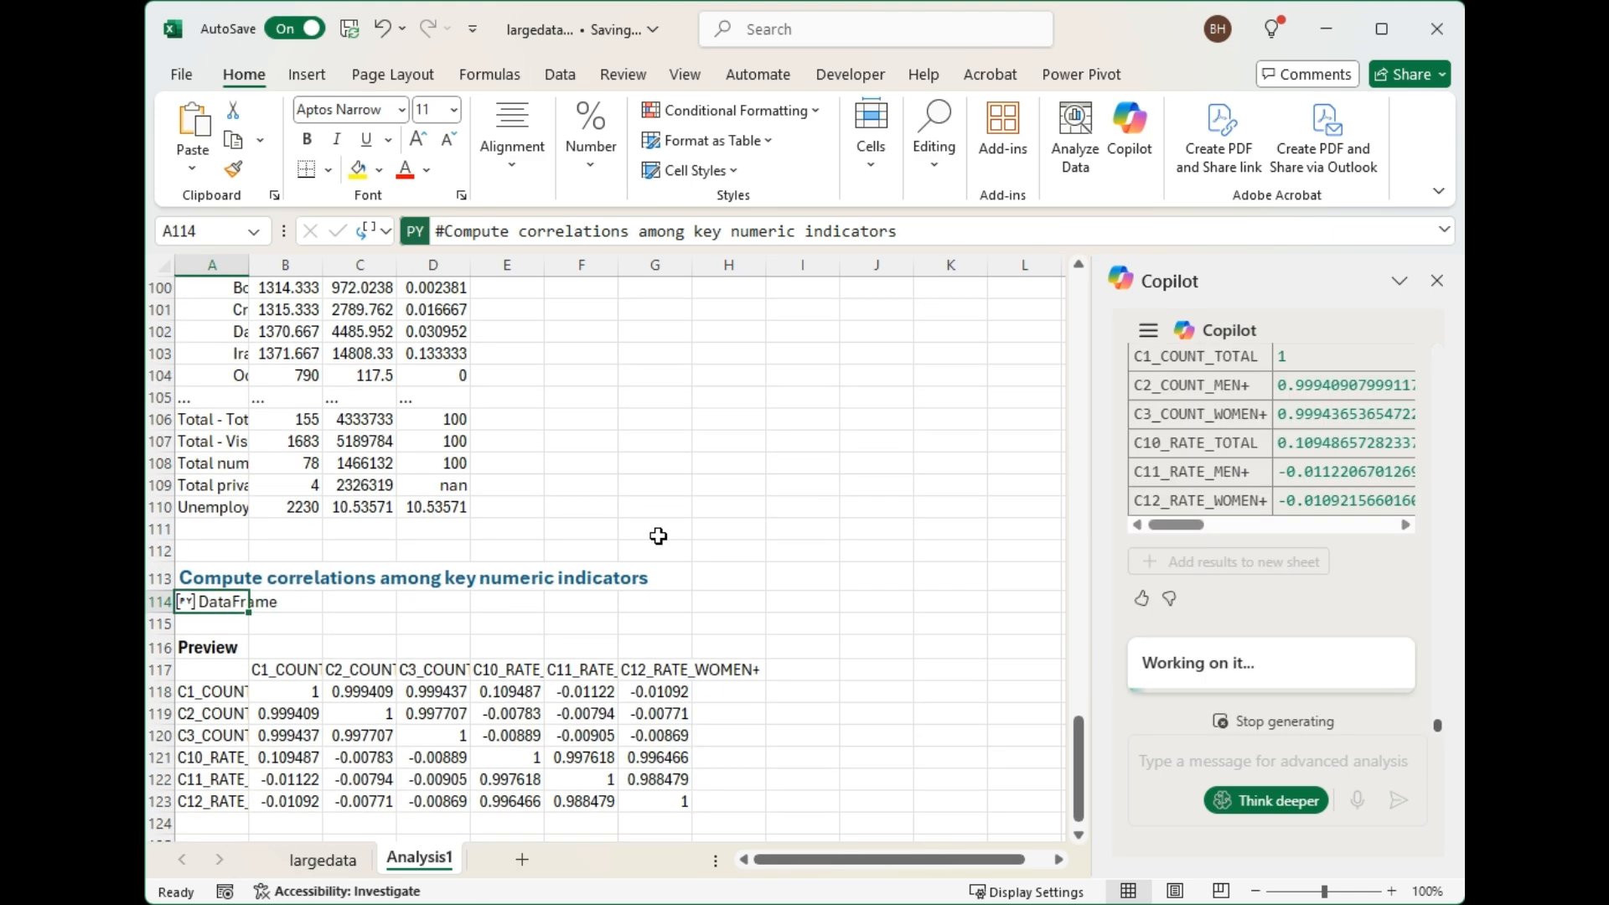
{"action": "scroll", "coordinate": [658, 536], "scroll_direction": "down", "scroll_amount": 1}
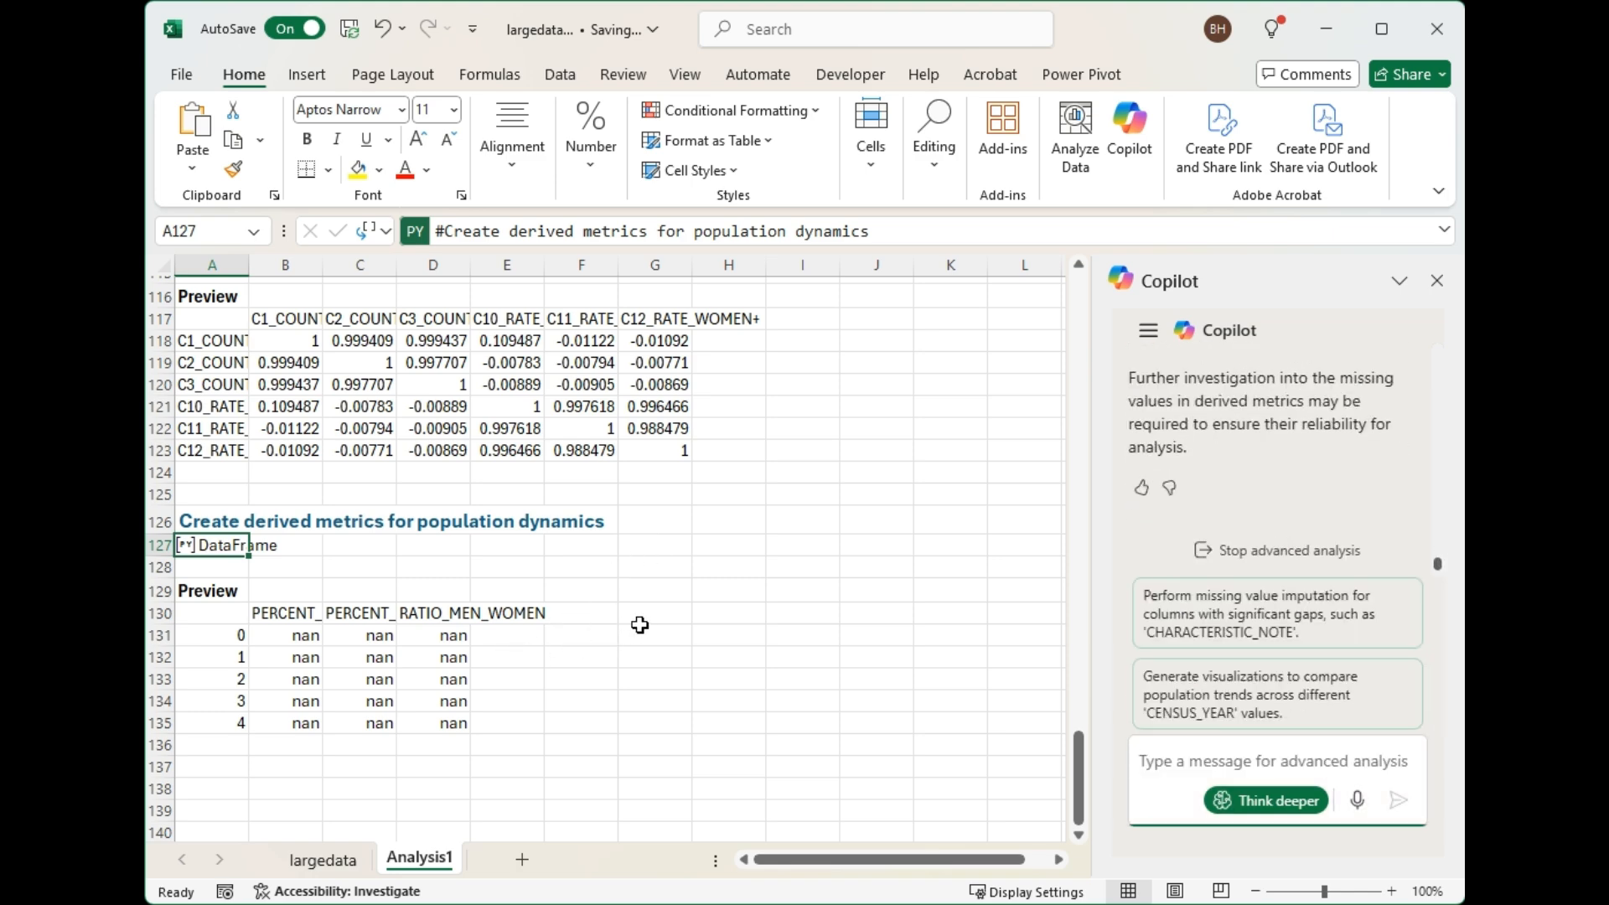
{"action": "scroll", "coordinate": [639, 625], "scroll_direction": "down", "scroll_amount": 2}
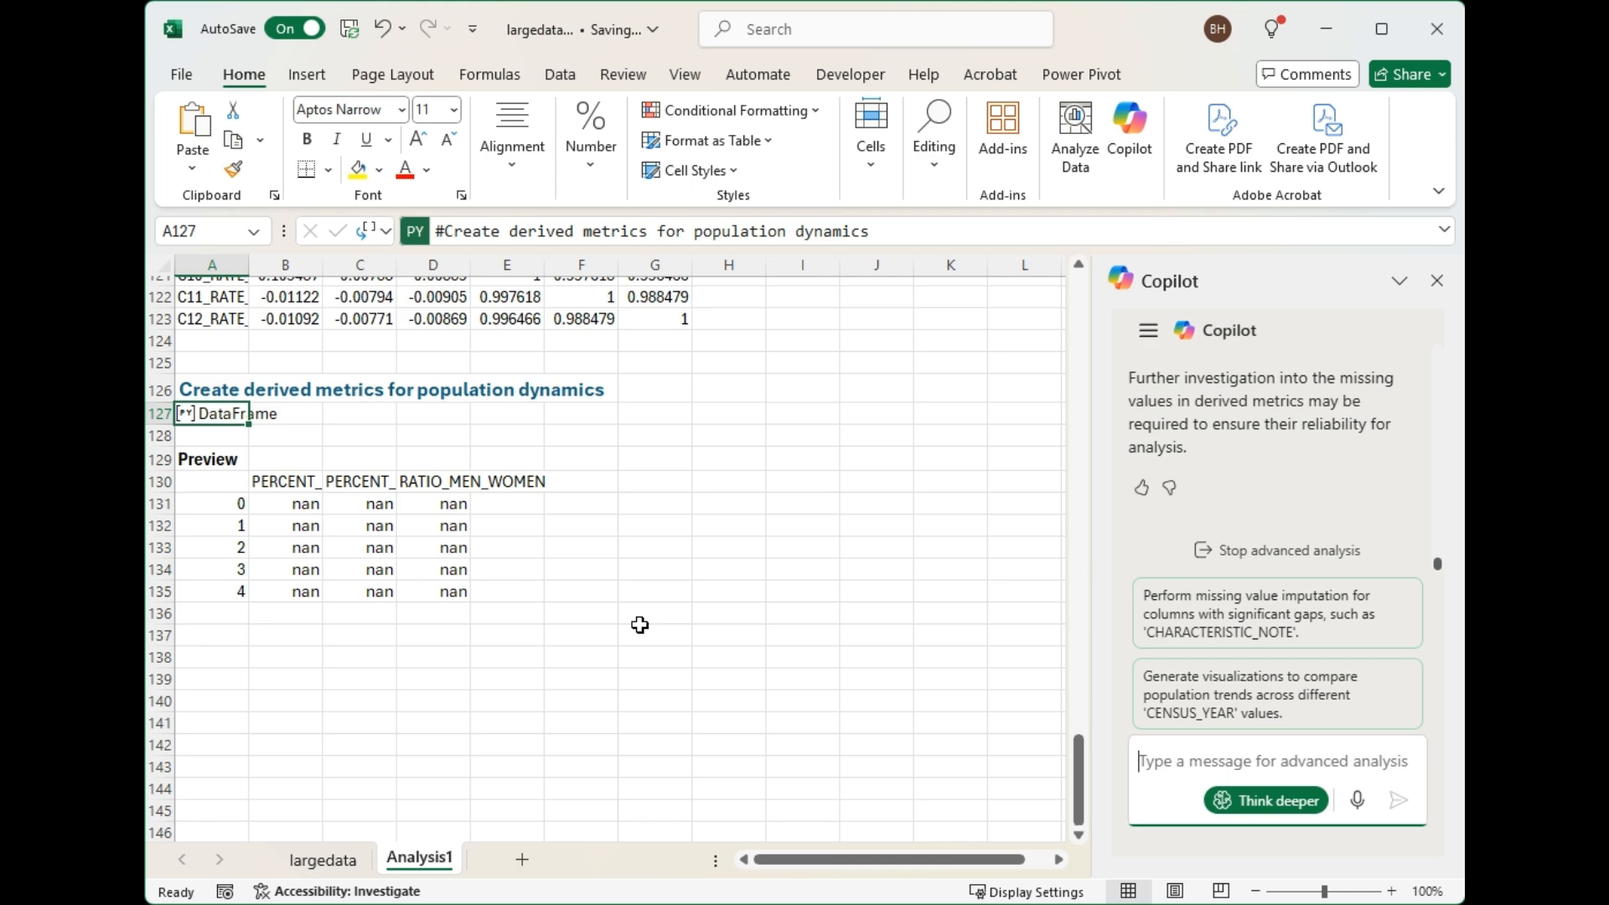
{"action": "scroll", "coordinate": [640, 625], "scroll_direction": "up", "scroll_amount": 5}
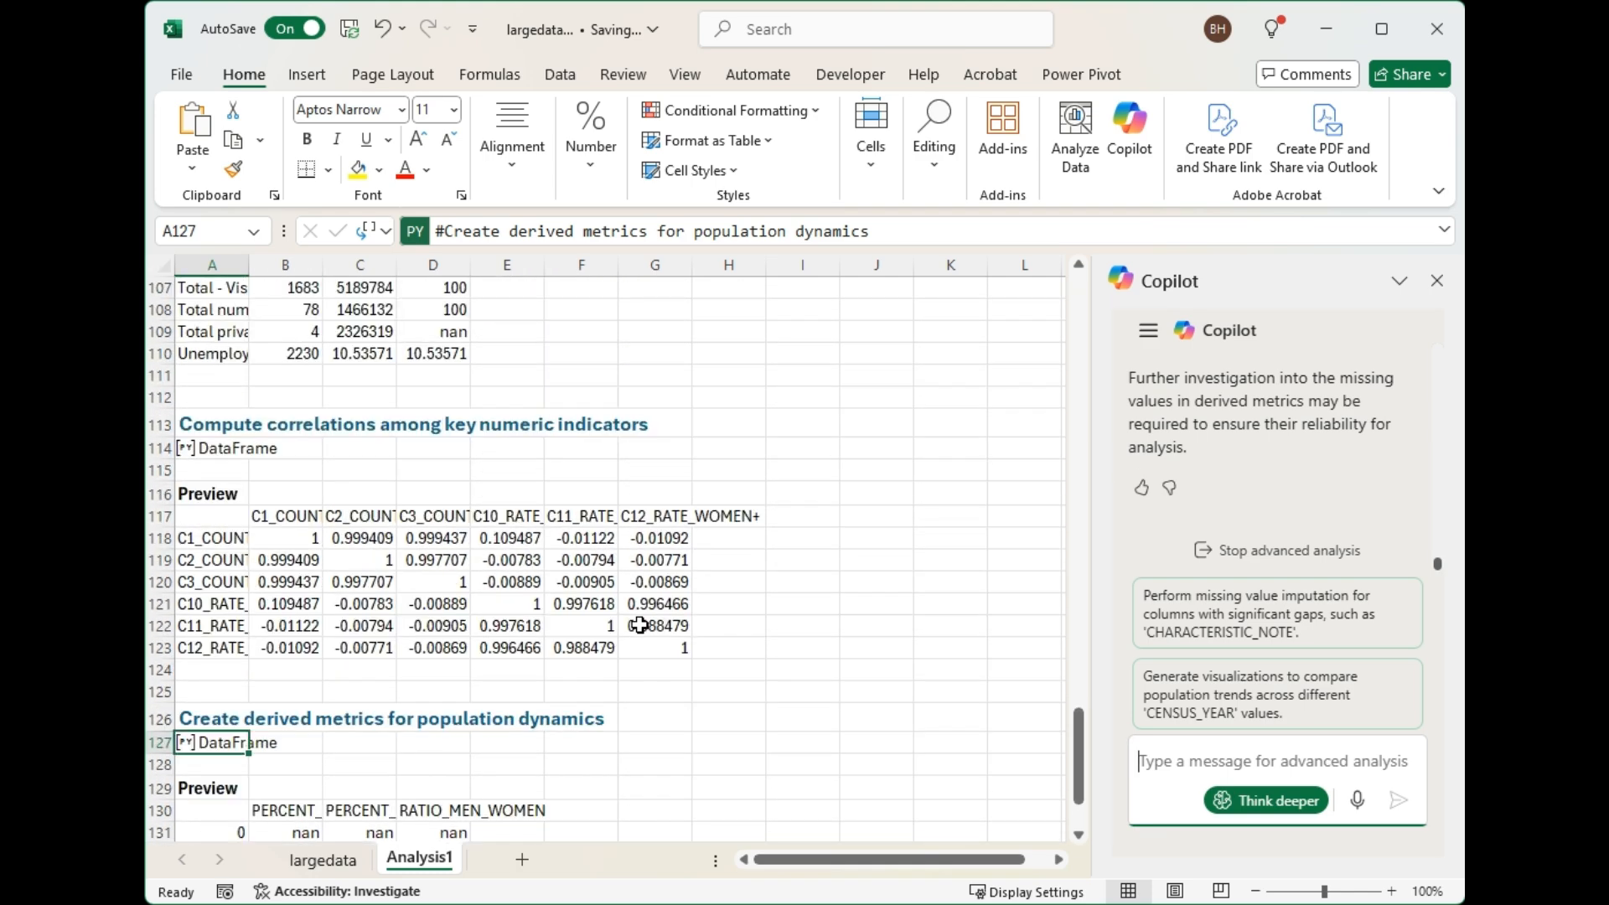
{"action": "scroll", "coordinate": [640, 625], "scroll_direction": "up", "scroll_amount": 3}
{"action": "scroll", "coordinate": [639, 625], "scroll_direction": "up", "scroll_amount": 5}
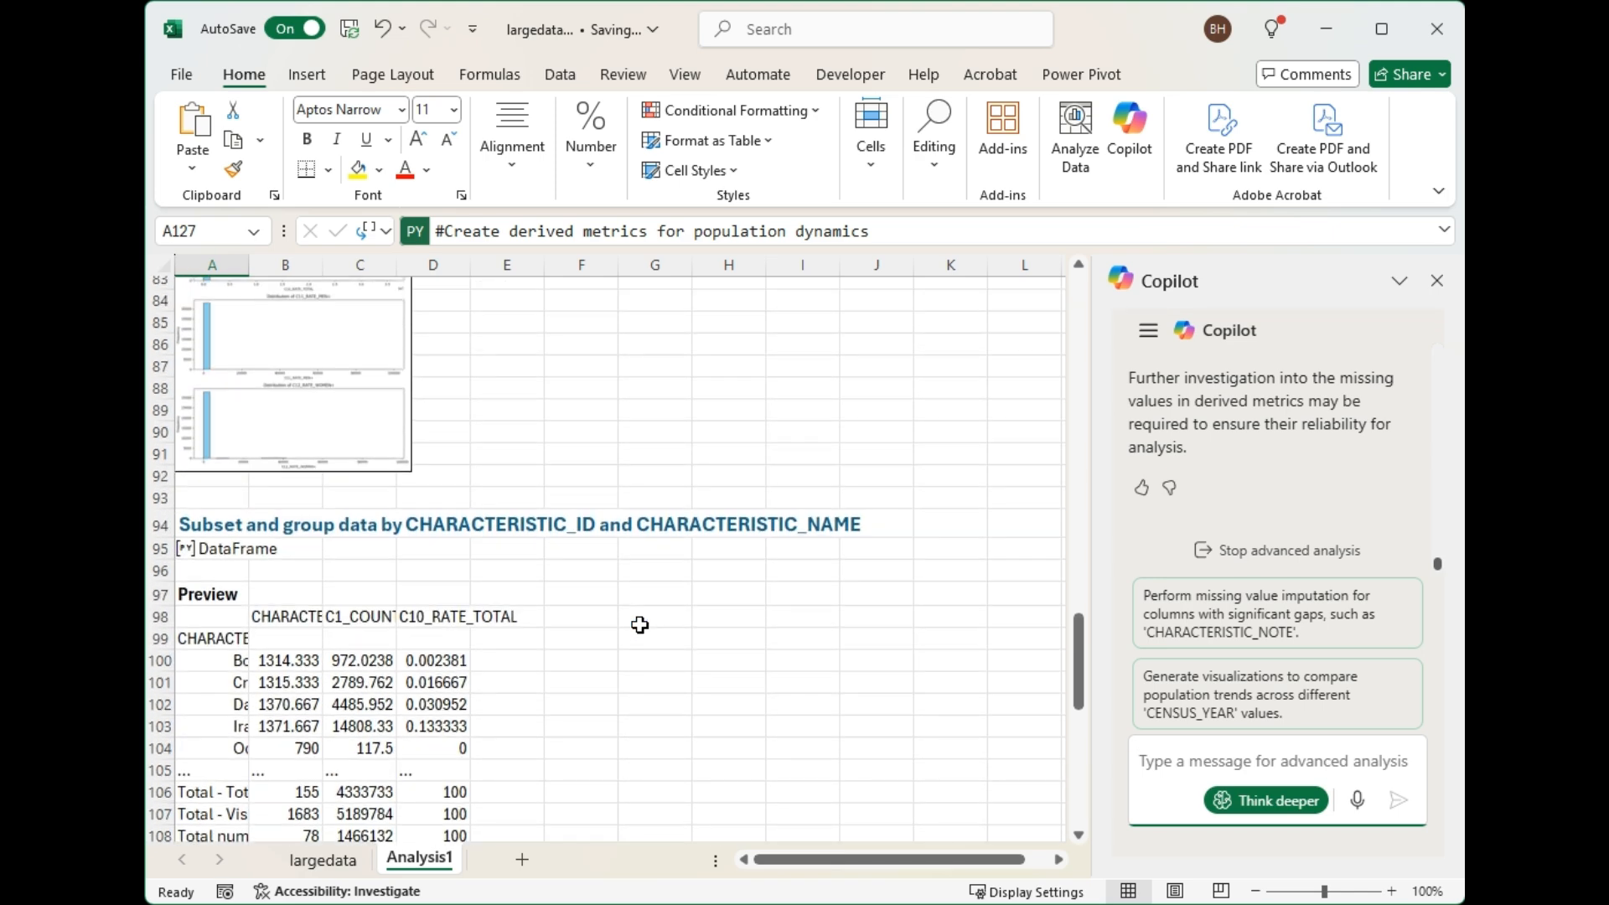
{"action": "scroll", "coordinate": [639, 624], "scroll_direction": "up", "scroll_amount": 9}
{"action": "scroll", "coordinate": [639, 624], "scroll_direction": "up", "scroll_amount": 6}
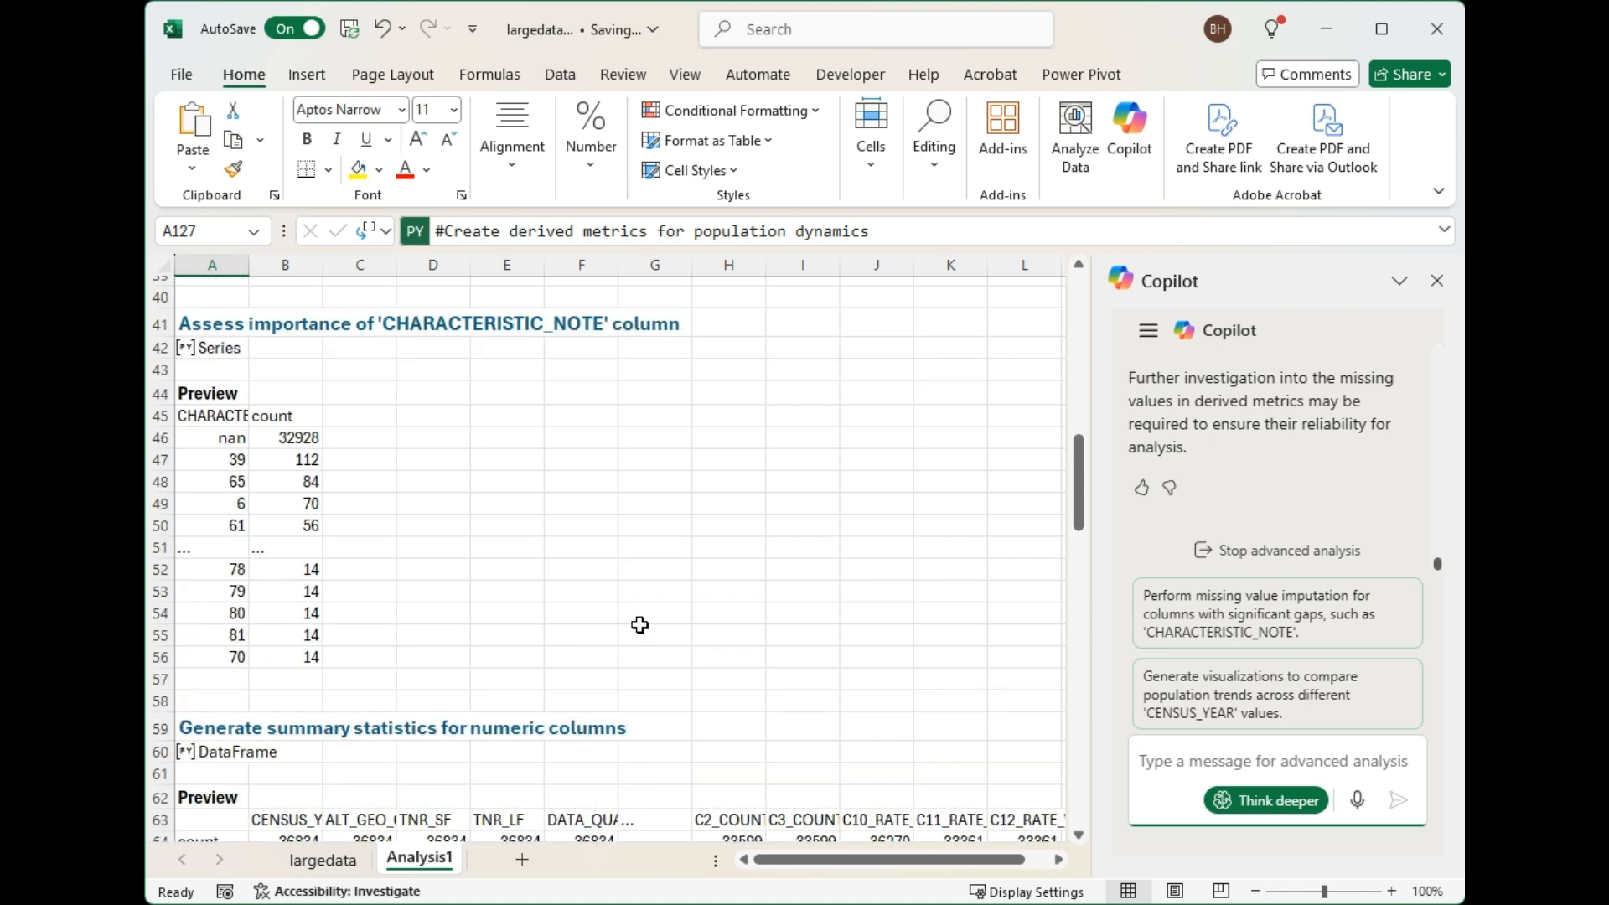
{"action": "scroll", "coordinate": [639, 624], "scroll_direction": "up", "scroll_amount": 9}
{"action": "scroll", "coordinate": [640, 624], "scroll_direction": "up", "scroll_amount": 4}
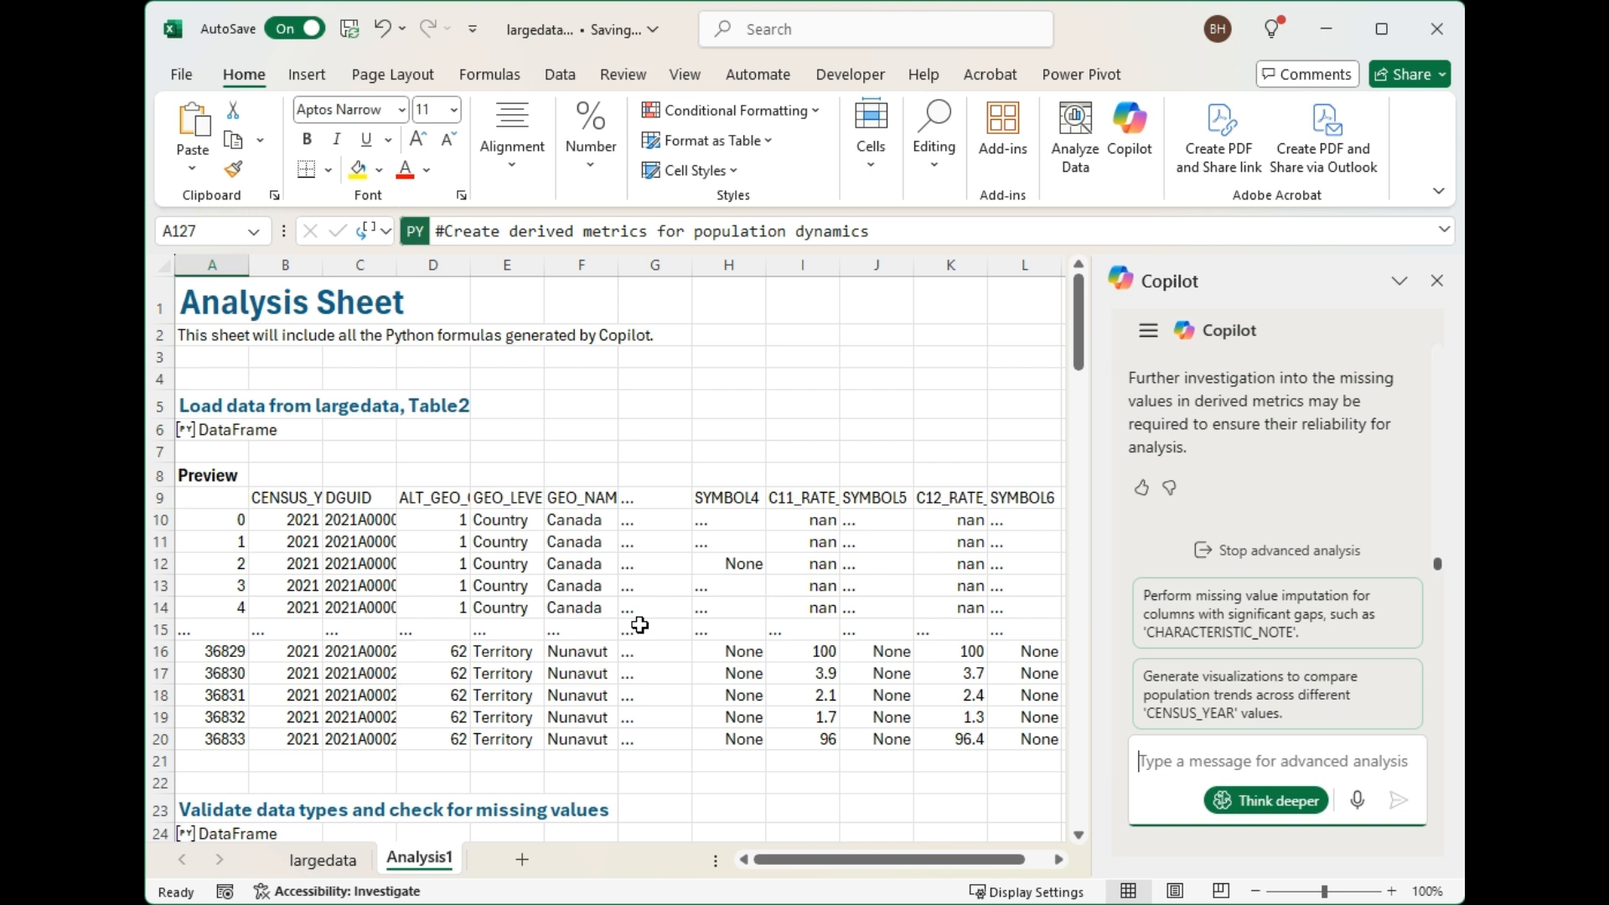